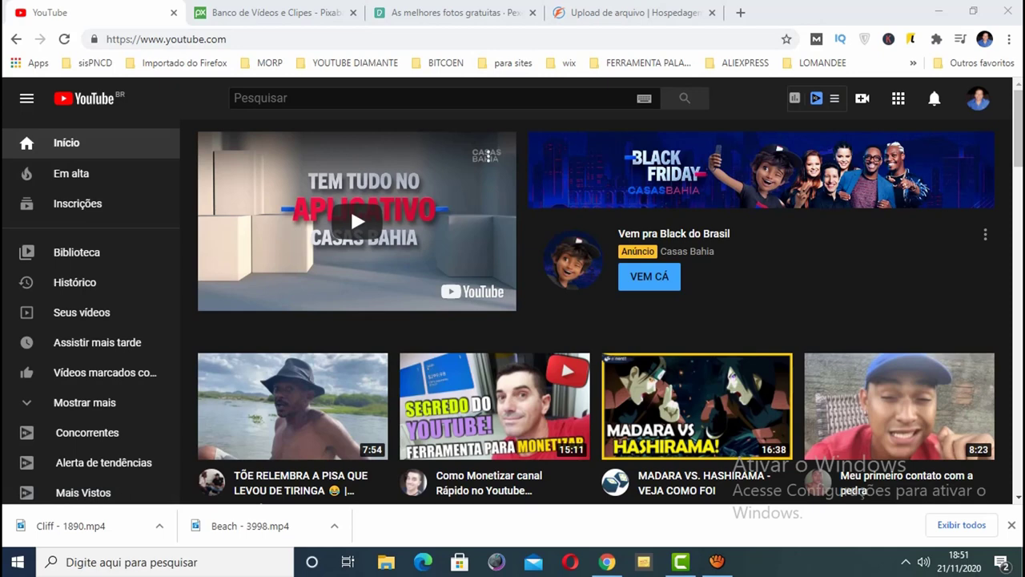
Go to YouTube Studio for the signed-in channel and open its Biblioteca de áudio
left_click(977, 97)
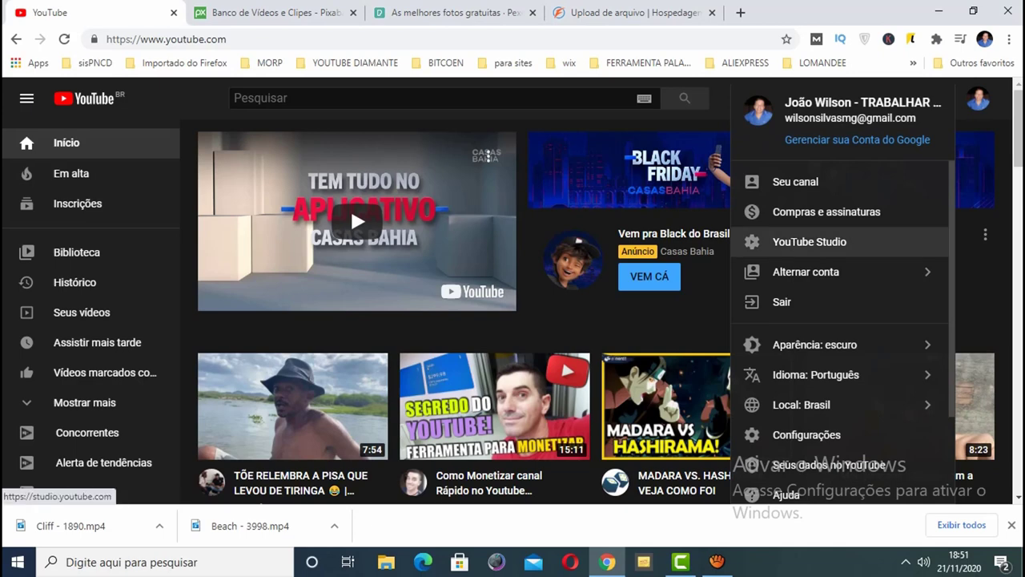
left_click(809, 241)
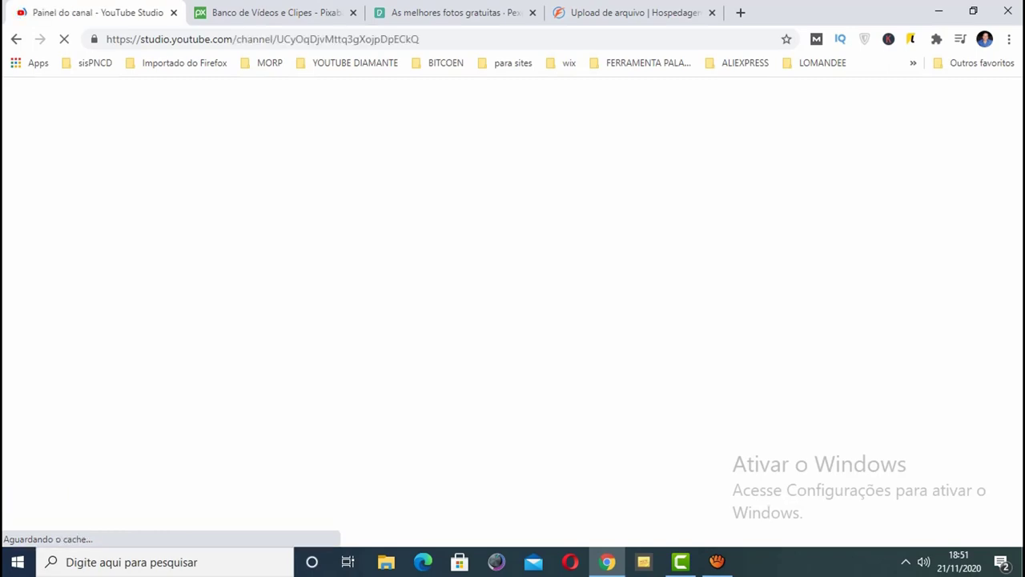
scroll(513, 320, "down", 3)
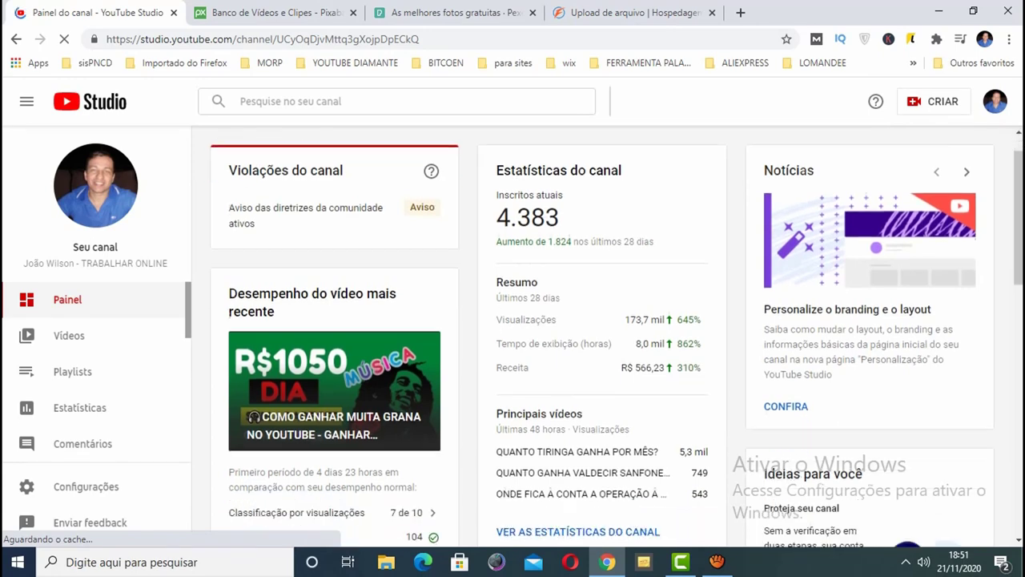
scroll(469, 321, "down", 1)
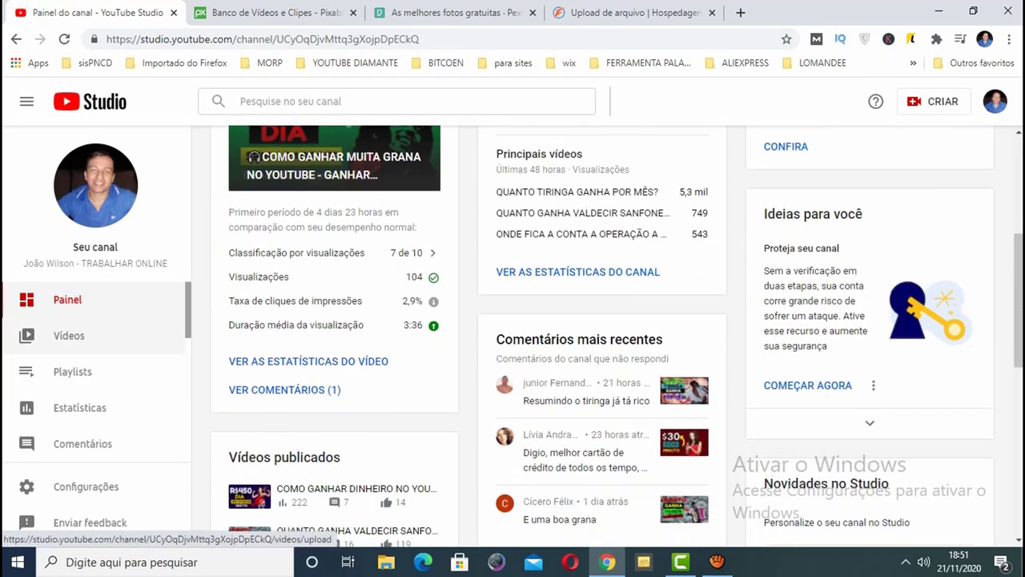
scroll(96, 368, "down", 2)
scroll(96, 361, "down", 3)
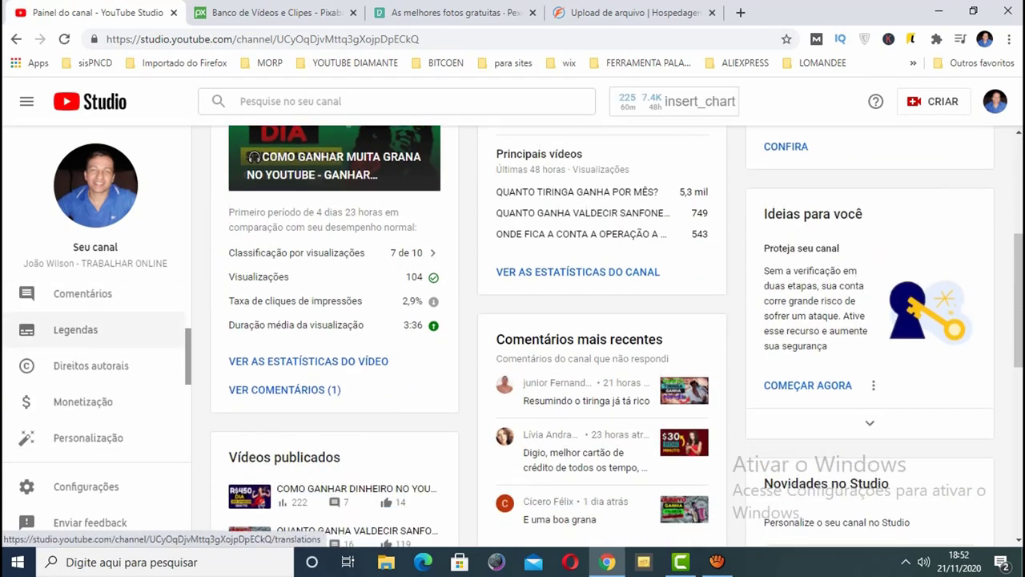
scroll(96, 358, "up", 1)
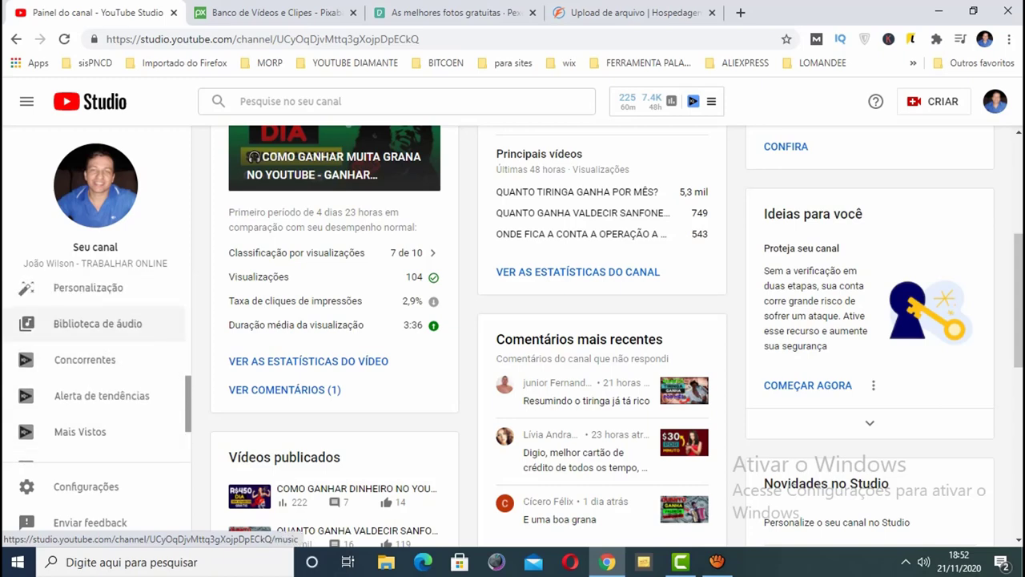
left_click(97, 323)
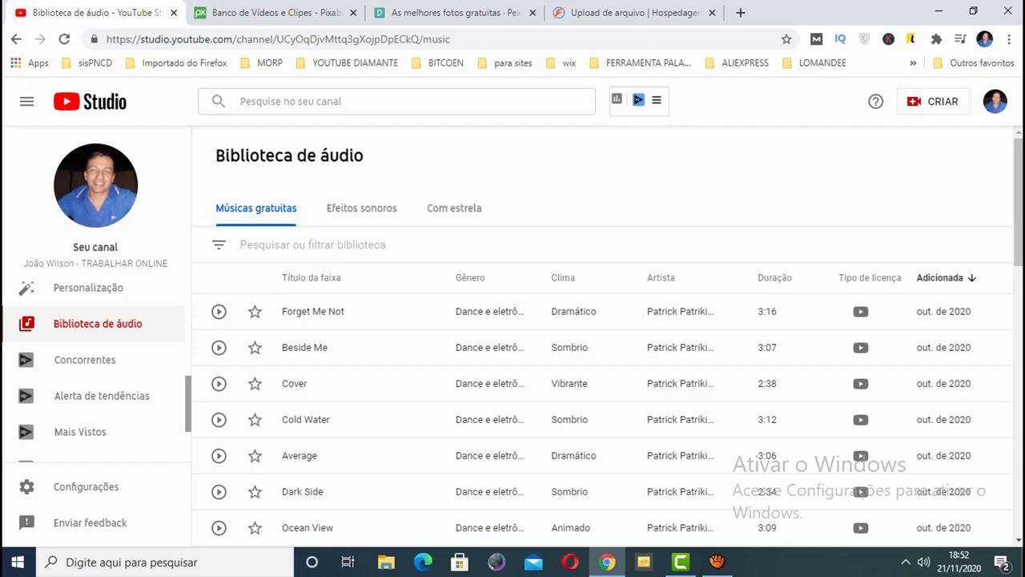
Filter the free music tracks by the genre Ambiente
left_click(311, 245)
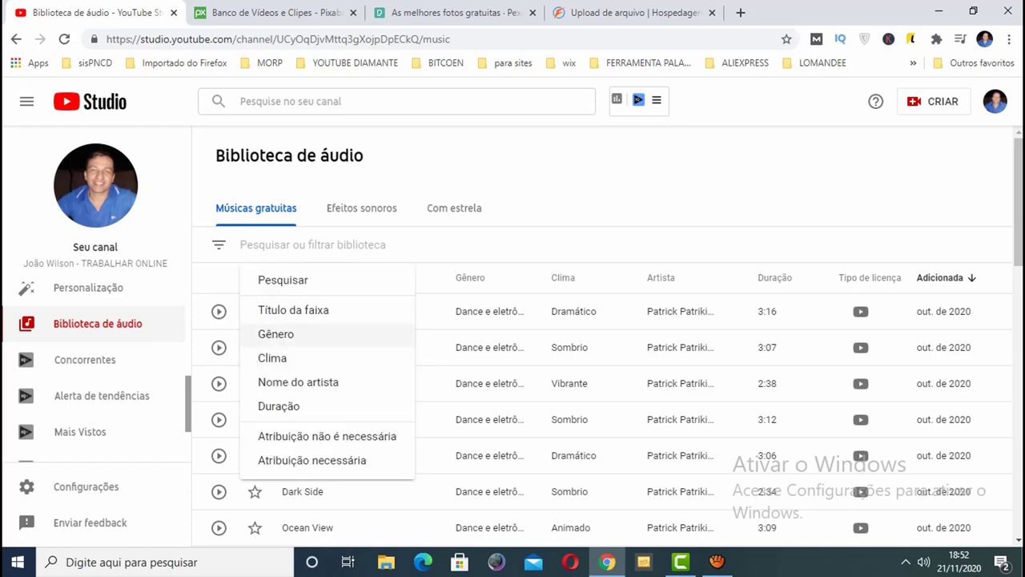
left_click(275, 334)
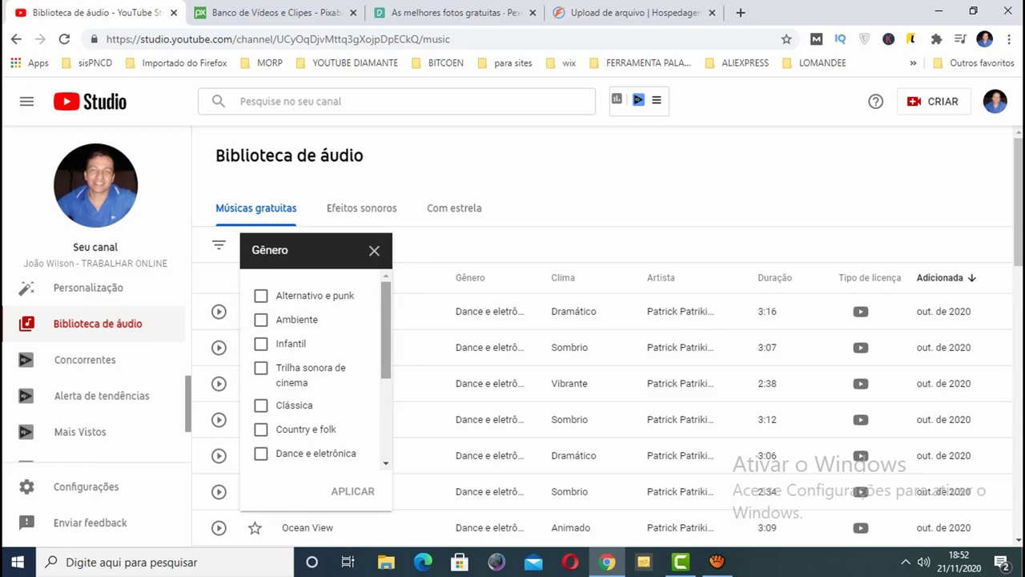
scroll(316, 372, "down", 3)
scroll(316, 368, "up", 3)
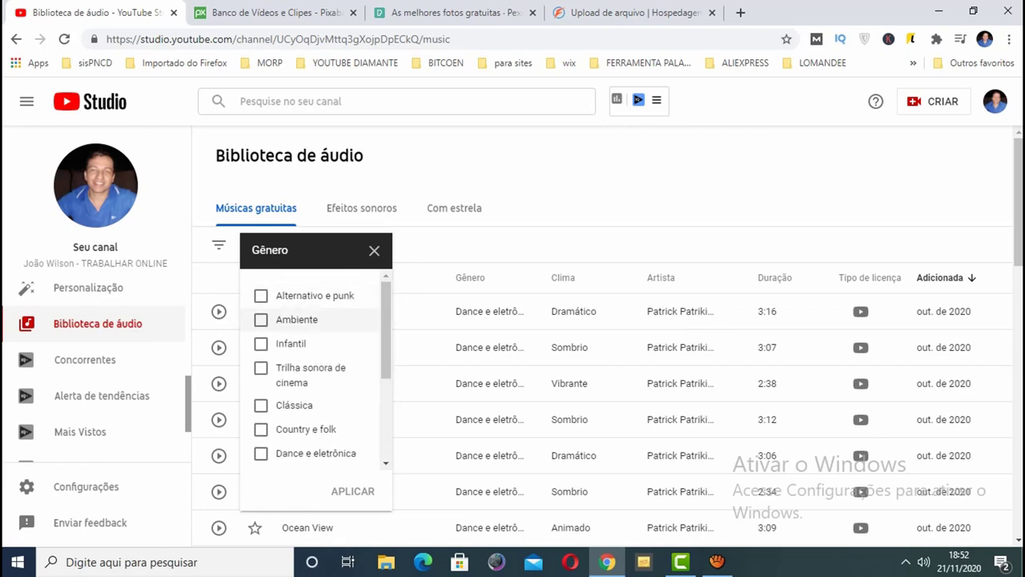
left_click(260, 319)
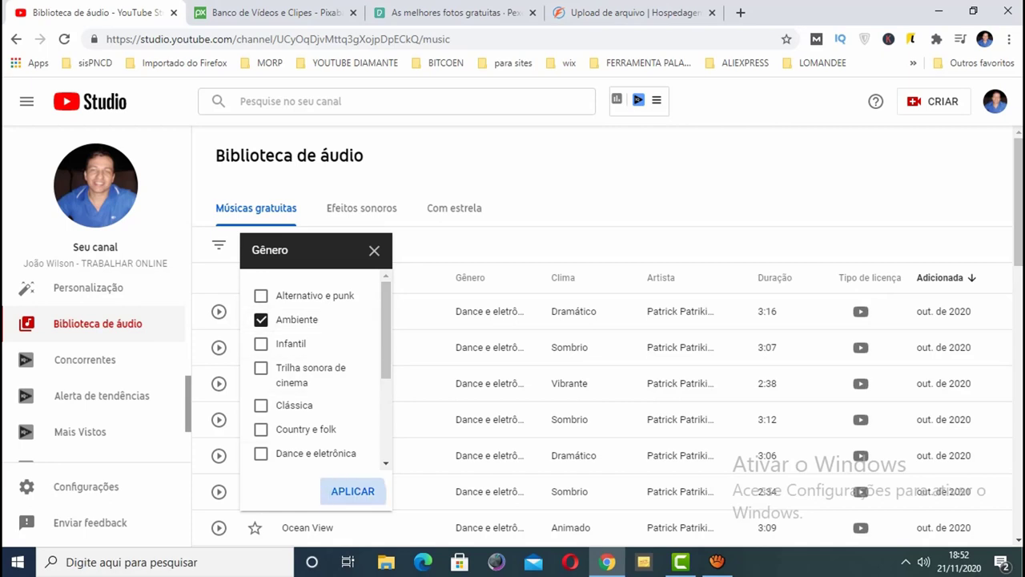
left_click(352, 491)
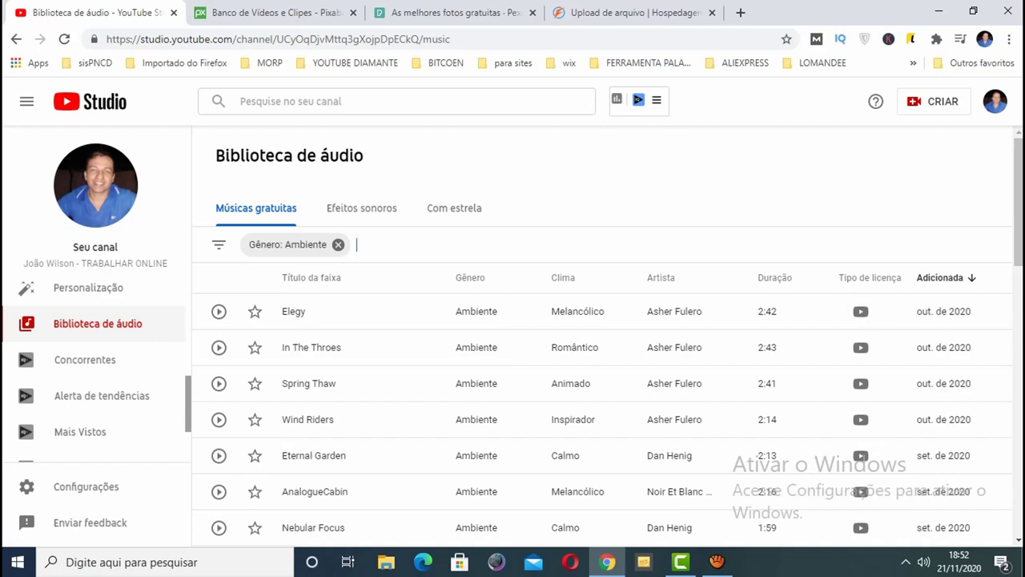
Add the filter "Atribuição não é necessária" to the free music list and look through the matching tracks
left_click(384, 245)
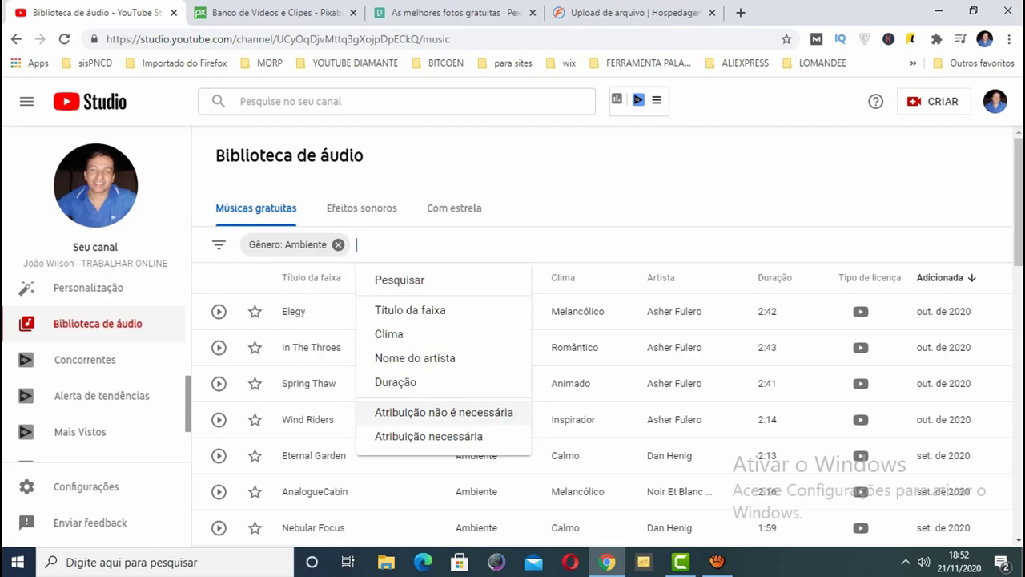
left_click(444, 412)
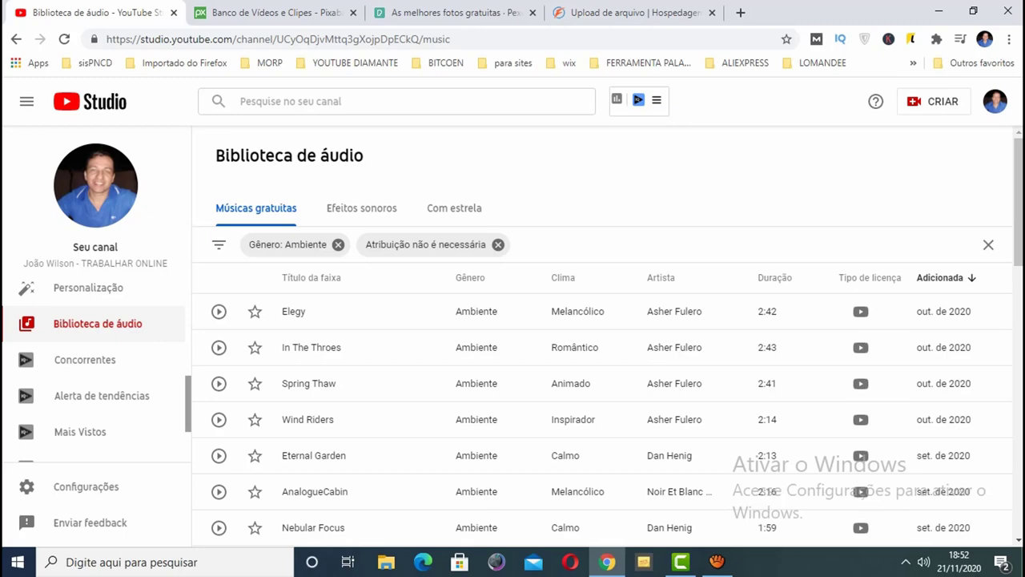
scroll(496, 320, "down", 2)
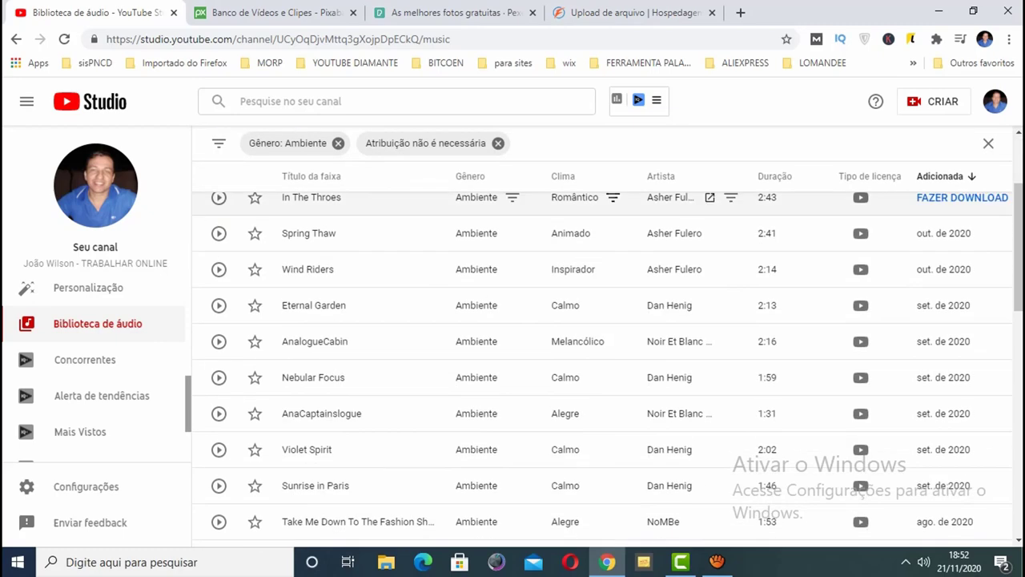
scroll(497, 312, "up", 2)
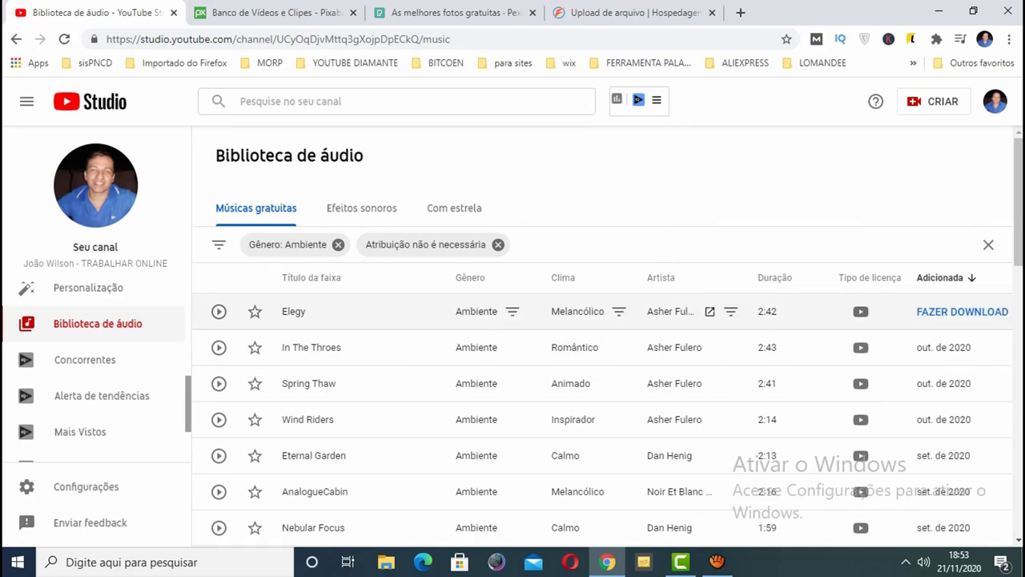
scroll(561, 320, "down", 3)
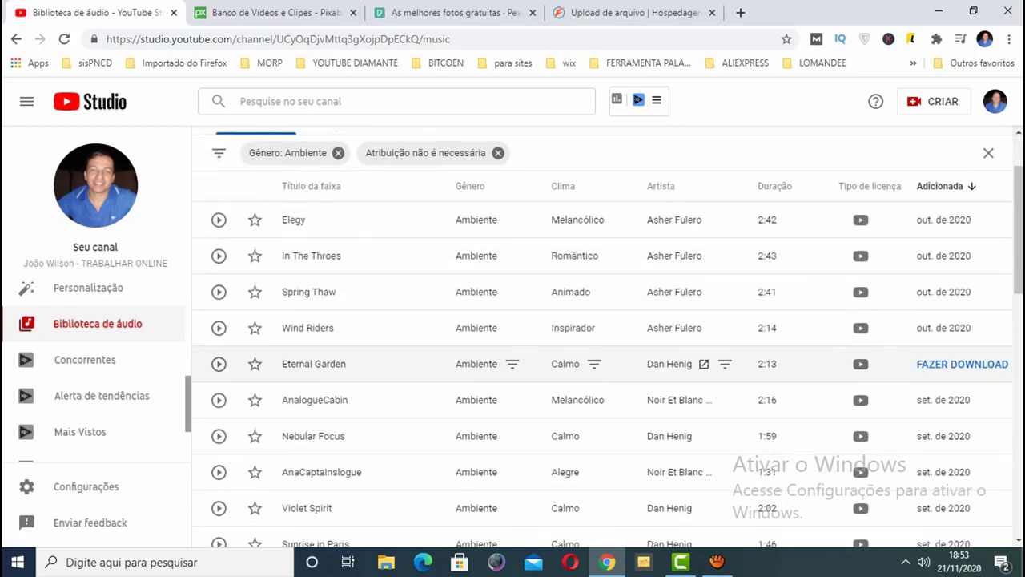
scroll(609, 368, "down", 6)
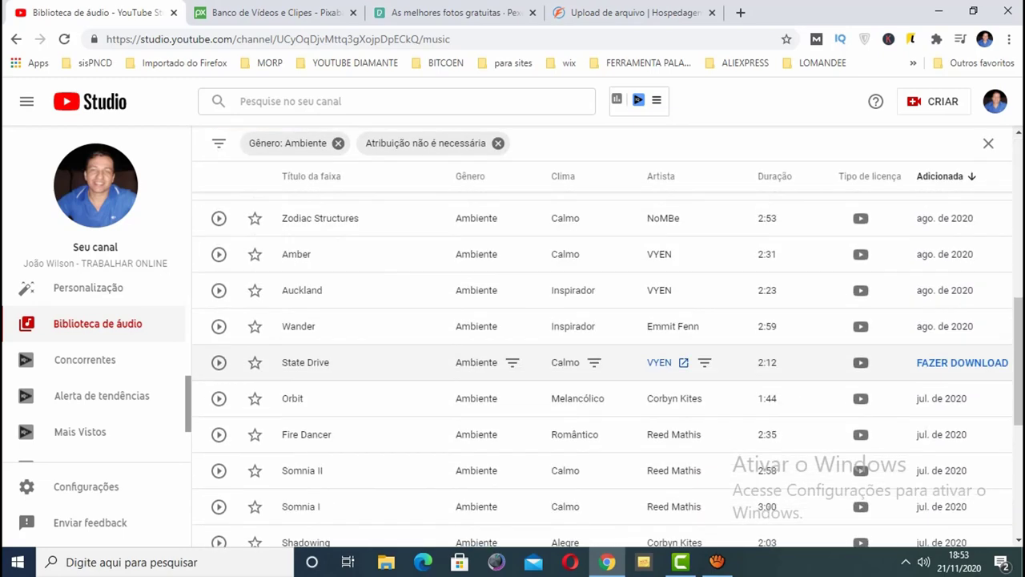
scroll(609, 357, "up", 6)
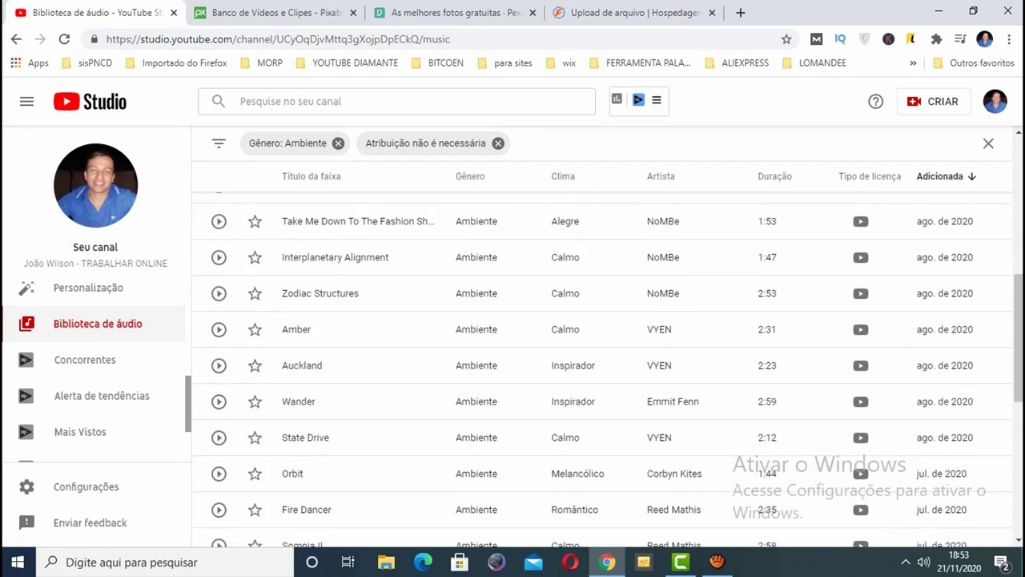
scroll(608, 361, "up", 3)
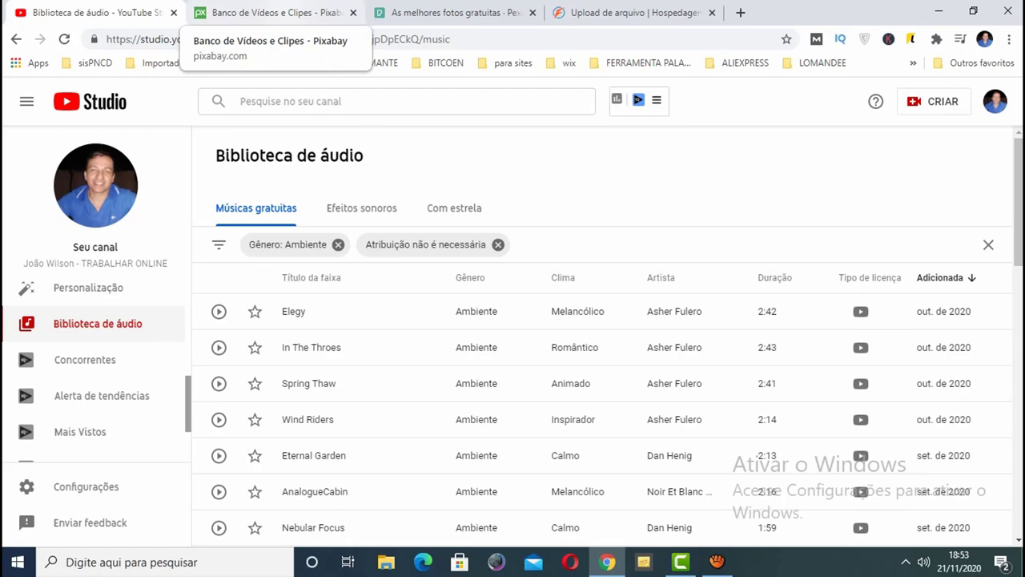
Switch to the Pixabay videos page and search its videos for "natureza"
left_click(268, 12)
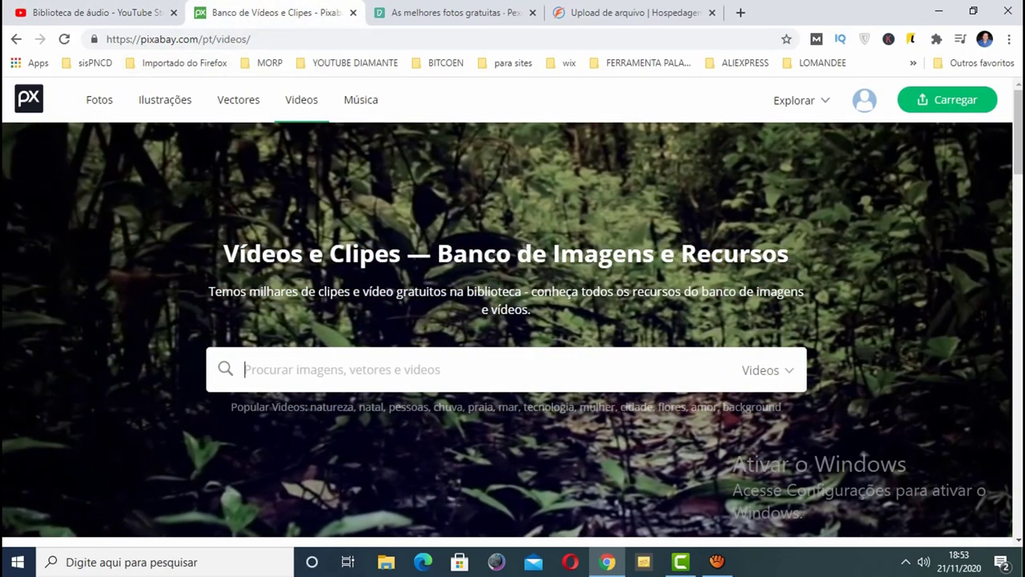
left_click(449, 13)
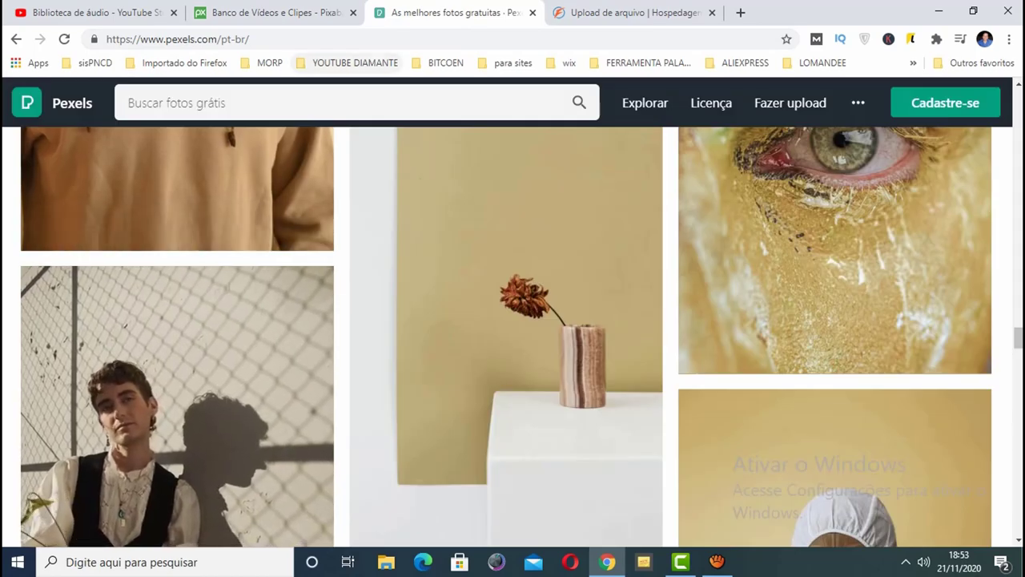
key("ctrl+shift+Tab")
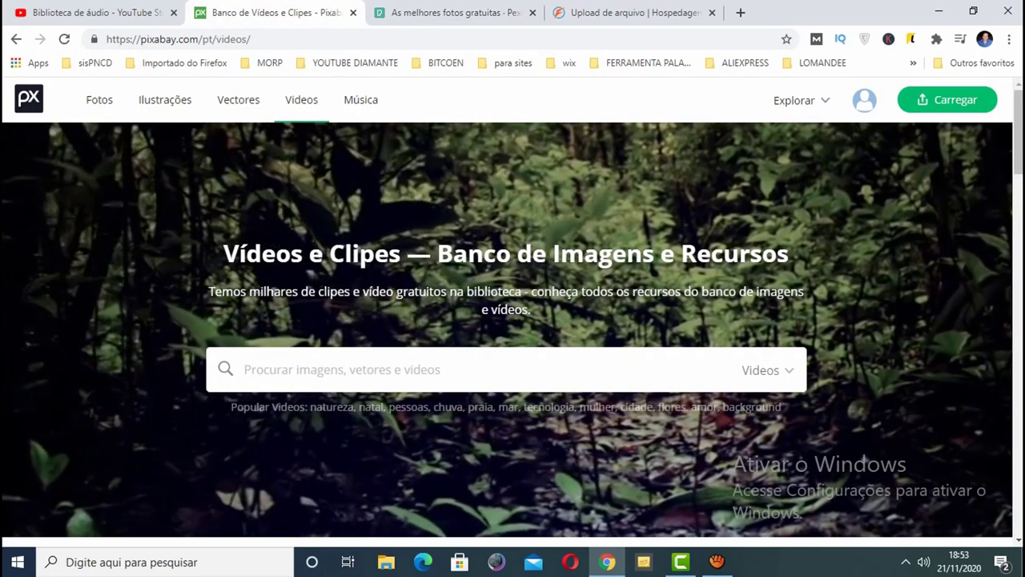
scroll(512, 312, "down", 1)
scroll(513, 311, "down", 1)
scroll(513, 311, "up", 2)
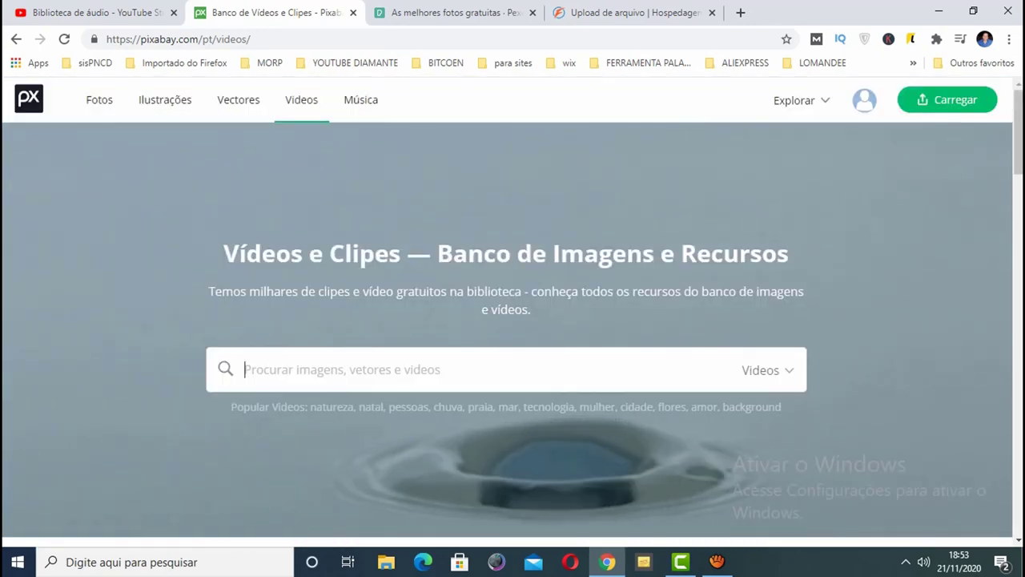
scroll(512, 312, "down", 1)
scroll(512, 311, "down", 1)
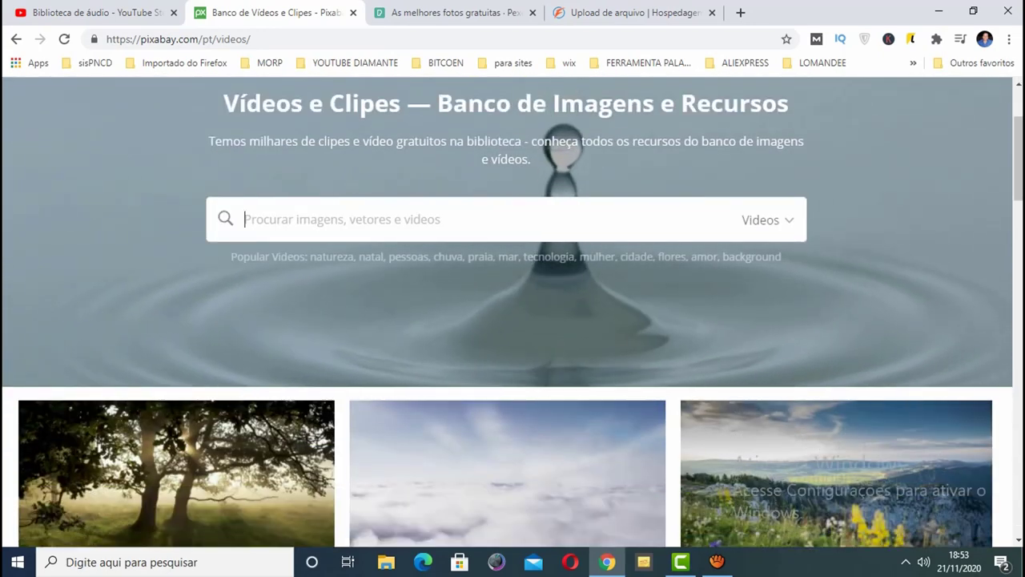
type("natu")
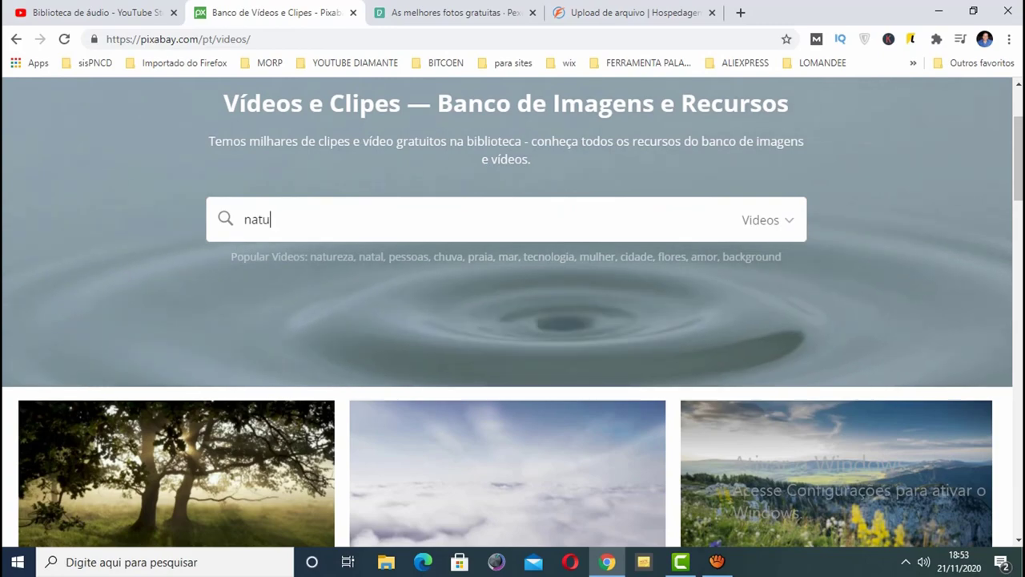
type("reza")
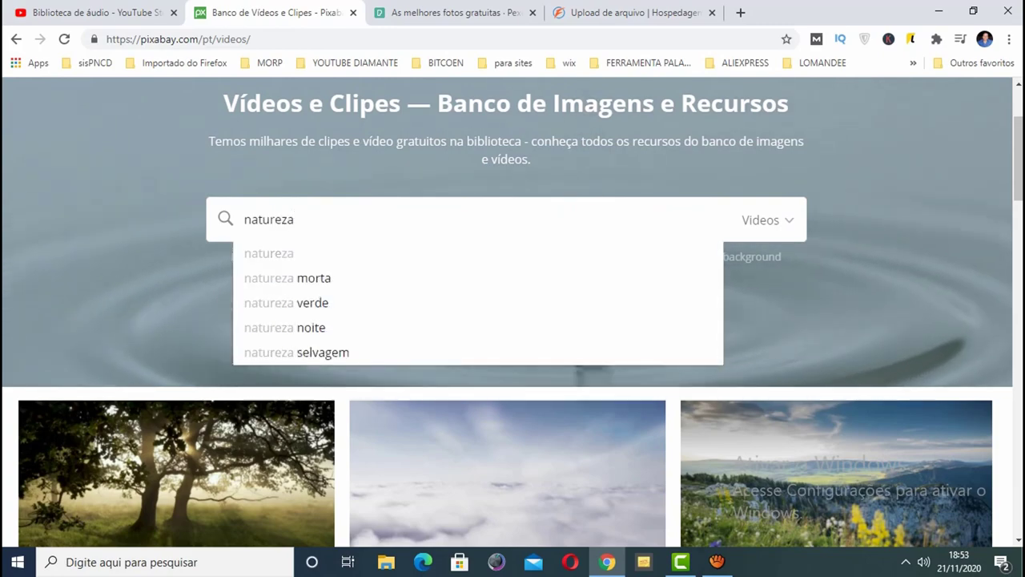
key("Return")
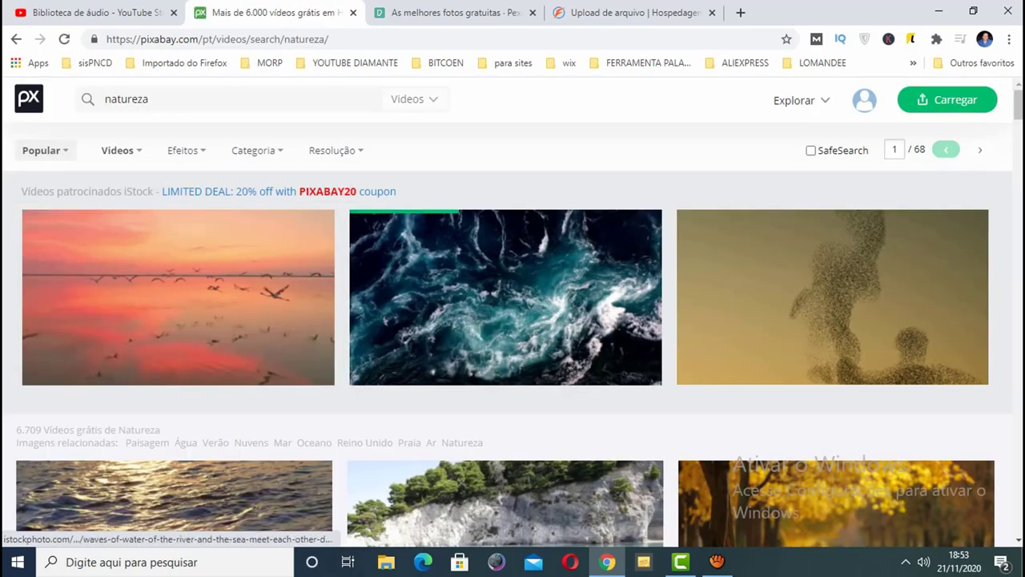
Examine the free nature videos in the Pixabay results, below the sponsored iStock clips
scroll(504, 337, "down", 3)
scroll(513, 312, "down", 2)
scroll(512, 312, "up", 4)
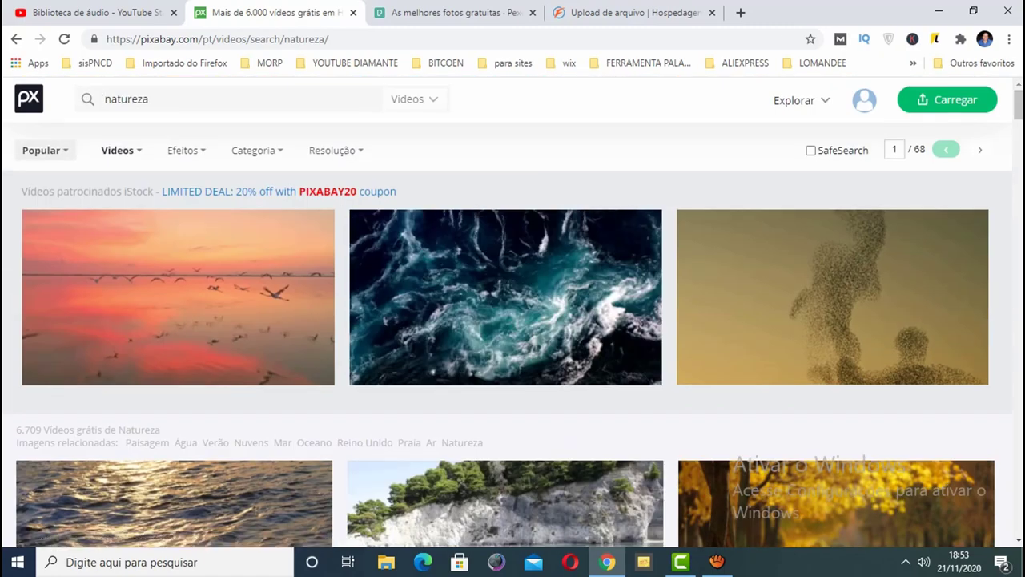
mouse_move(121, 150)
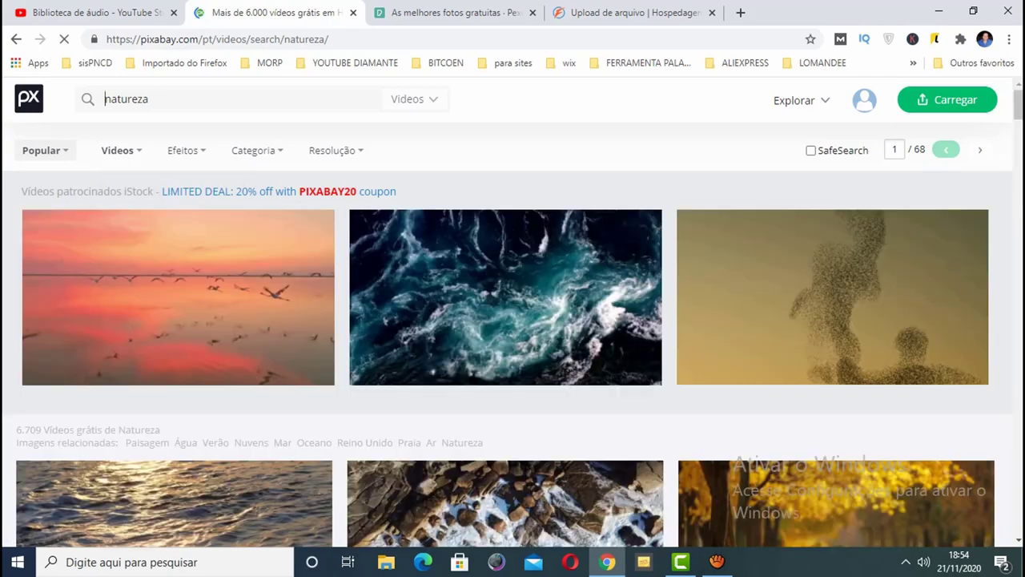
scroll(512, 312, "down", 1)
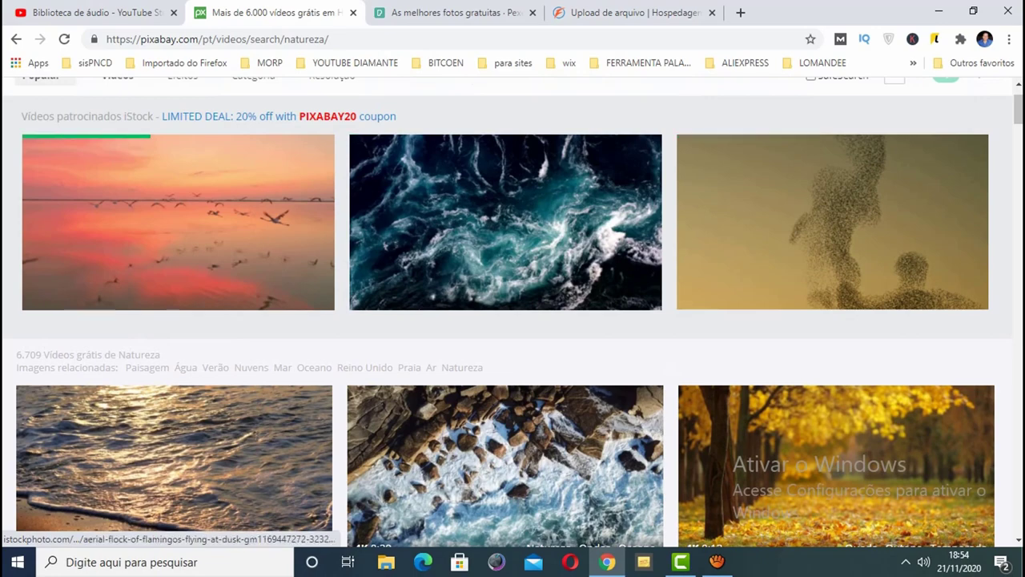
scroll(512, 313, "up", 1)
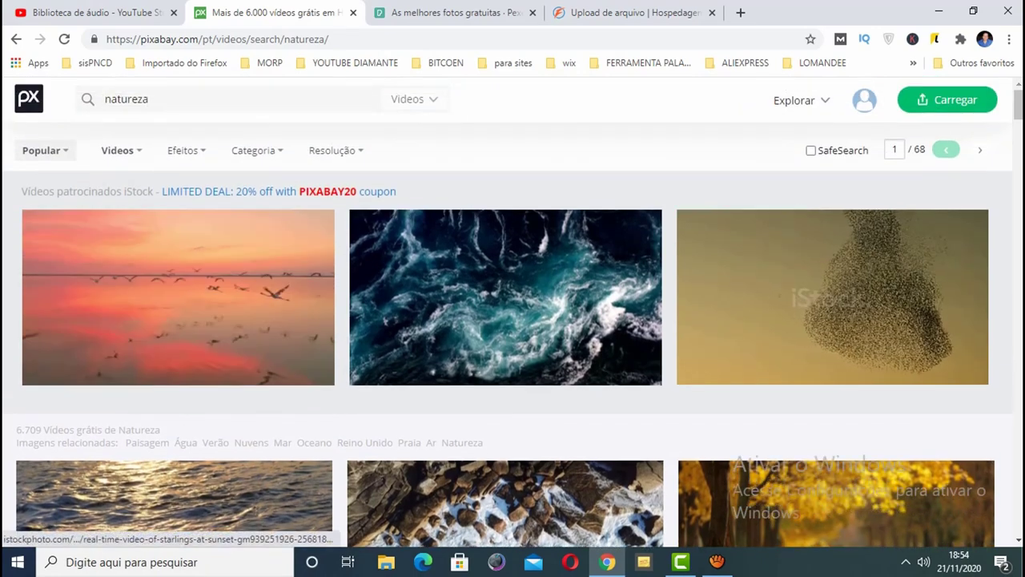
scroll(505, 296, "down", 2)
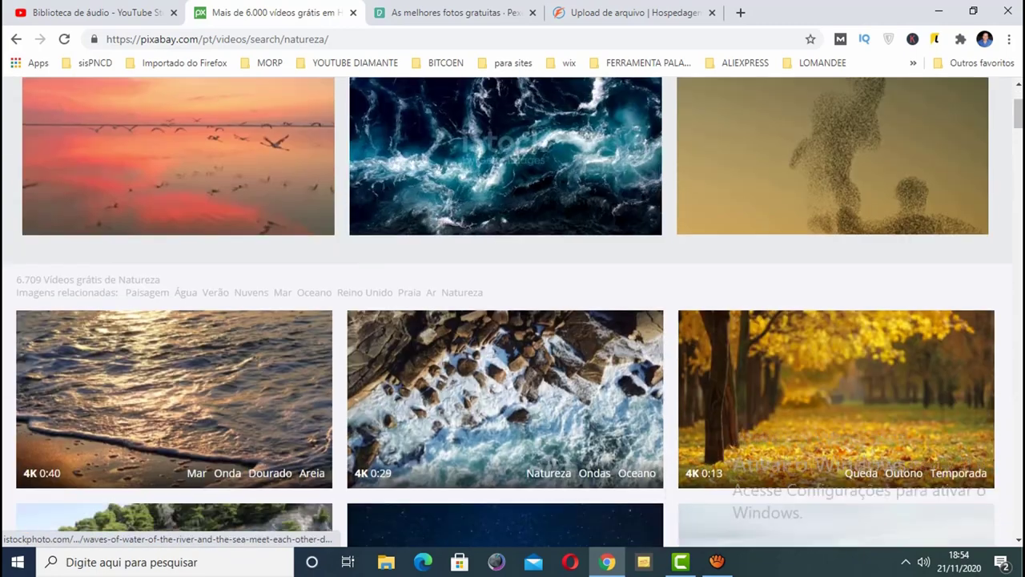
scroll(505, 200, "down", 3)
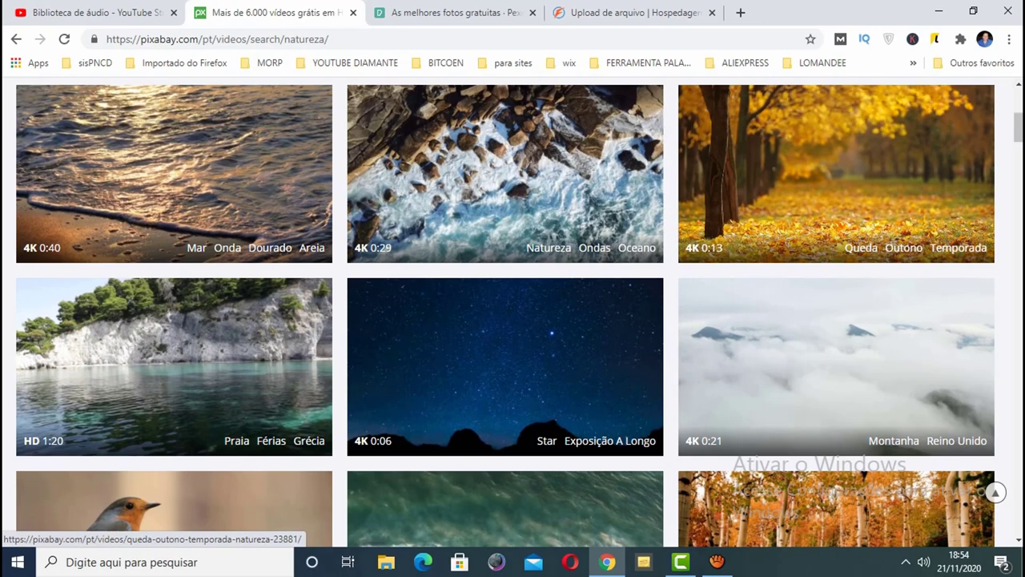
scroll(832, 248, "up", 2)
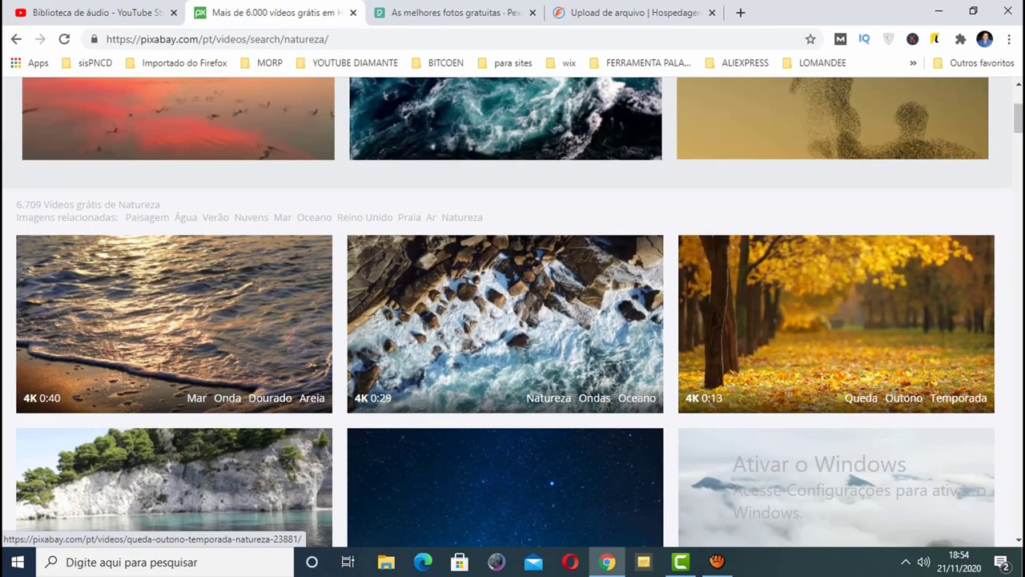
Look through the rows of free nature videos further down the Pixabay results
scroll(832, 320, "down", 2)
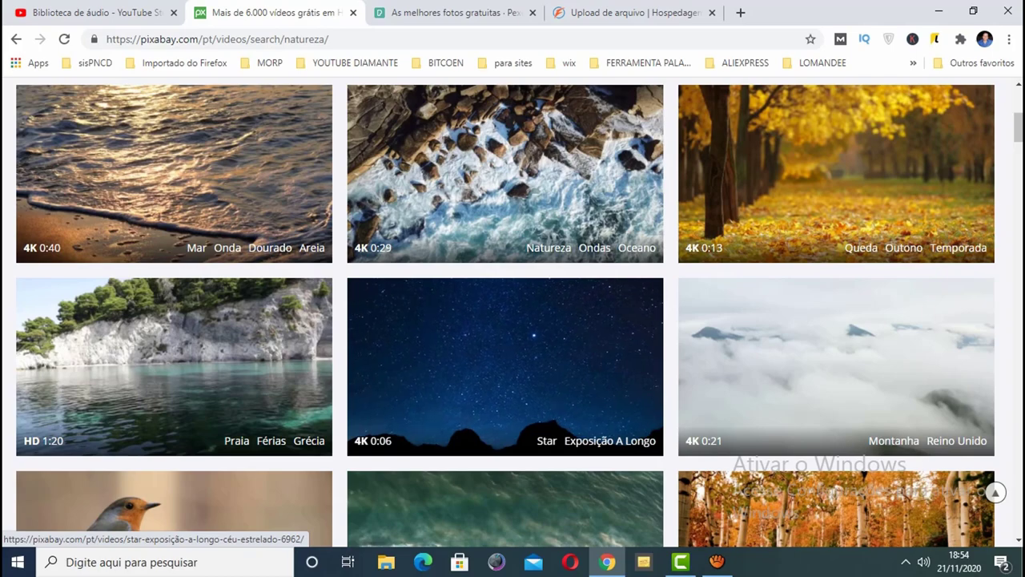
scroll(504, 368, "down", 5)
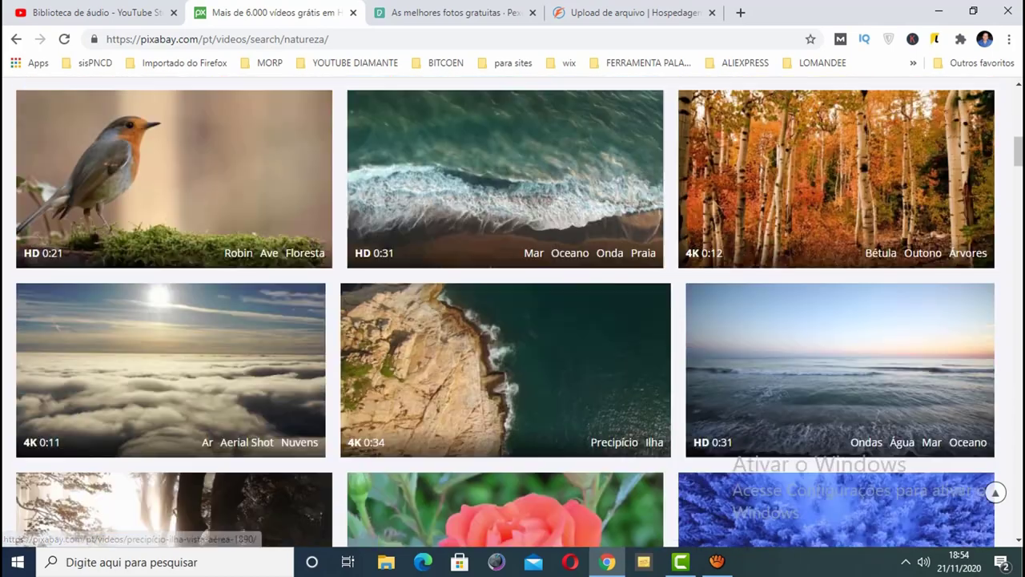
scroll(505, 400, "down", 6)
scroll(505, 400, "up", 7)
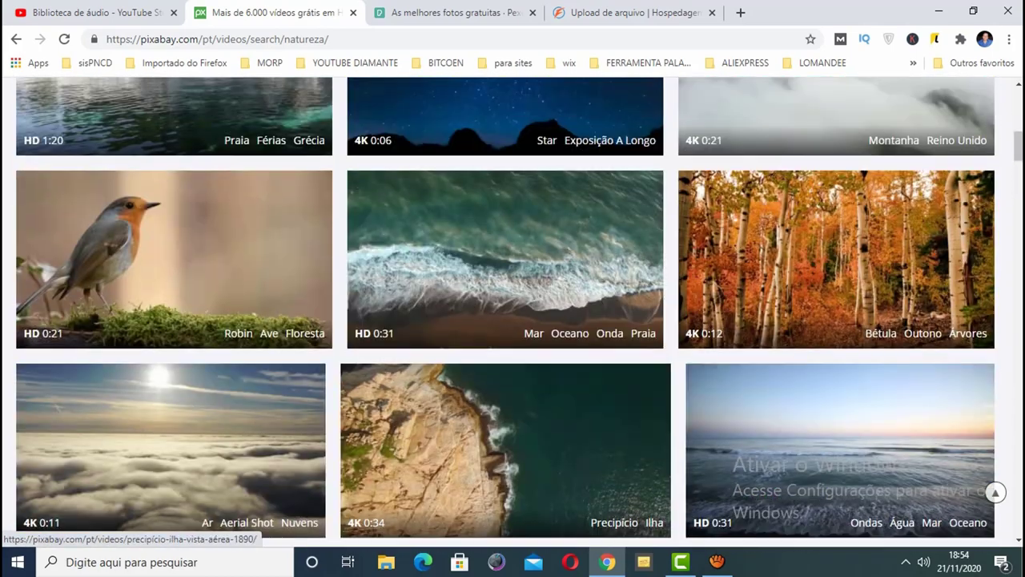
Switch to the Pexels page and search its free media for "natureza"
left_click(448, 12)
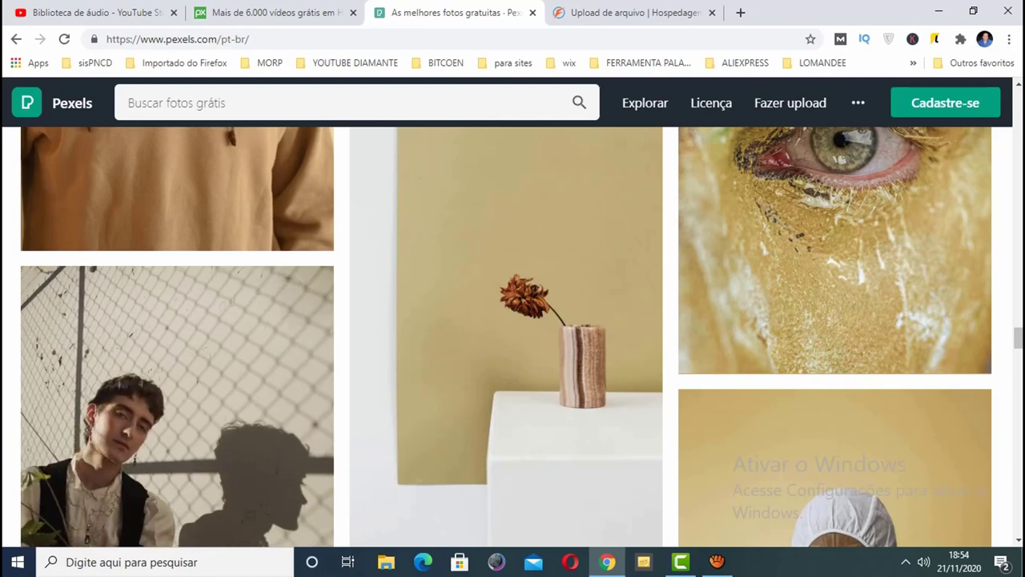
left_click(337, 102)
type("na")
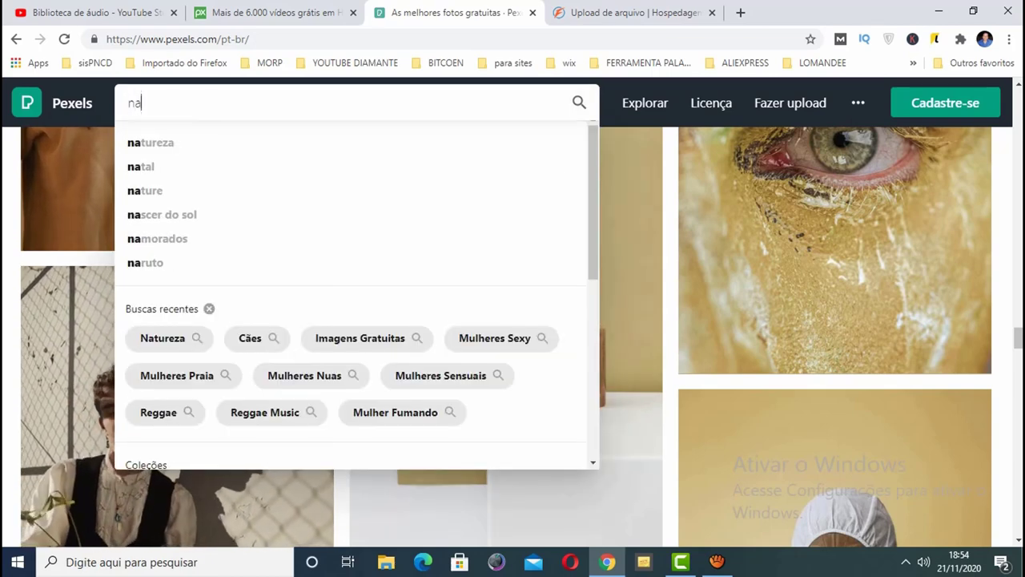
type("tuureza")
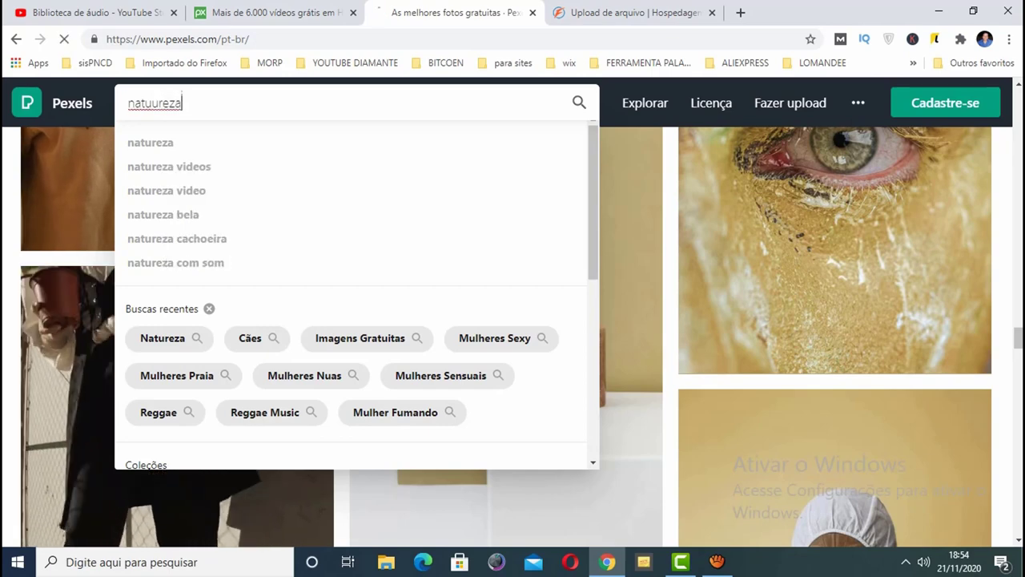
key("Return")
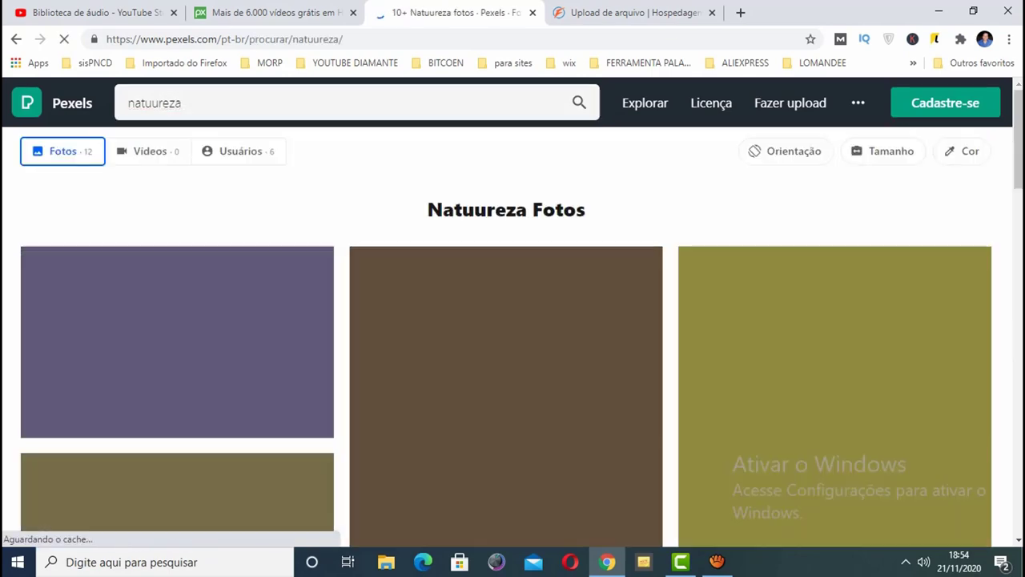
left_click(159, 103)
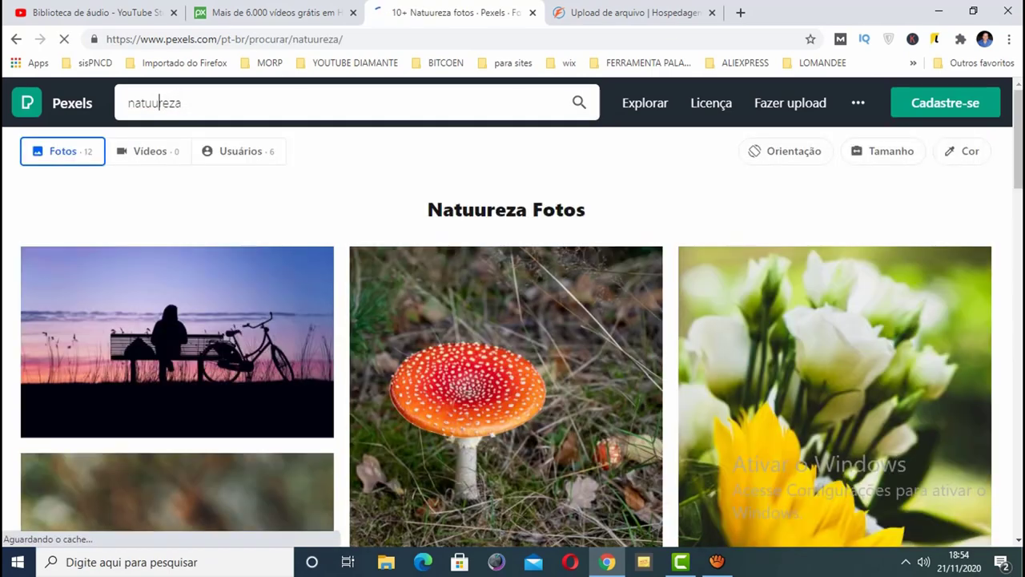
key("BackSpace")
key("Return")
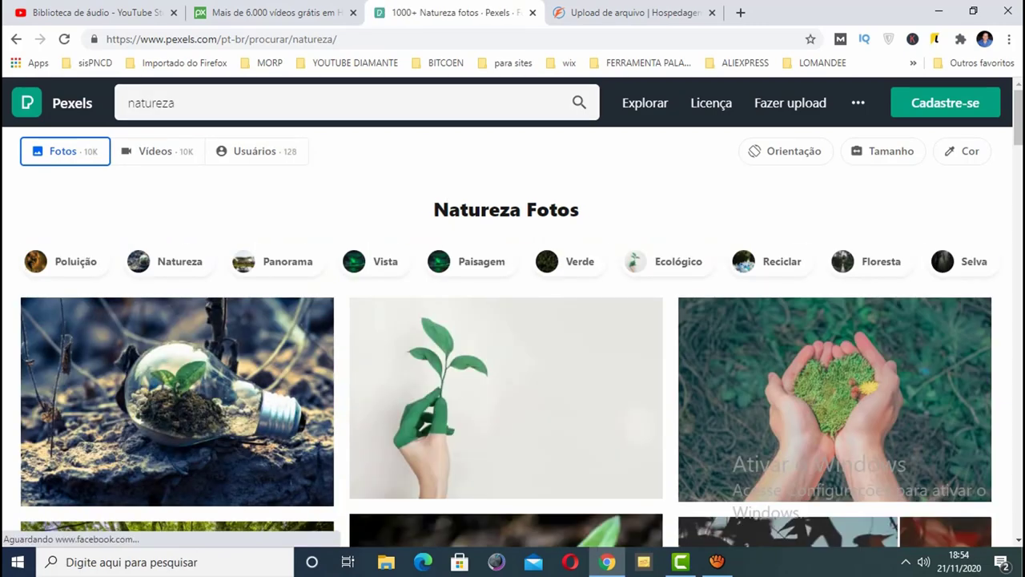
Limit the Pexels results for natureza to videos and look through them for a suitable clip
scroll(447, 206, "down", 3)
scroll(447, 207, "up", 3)
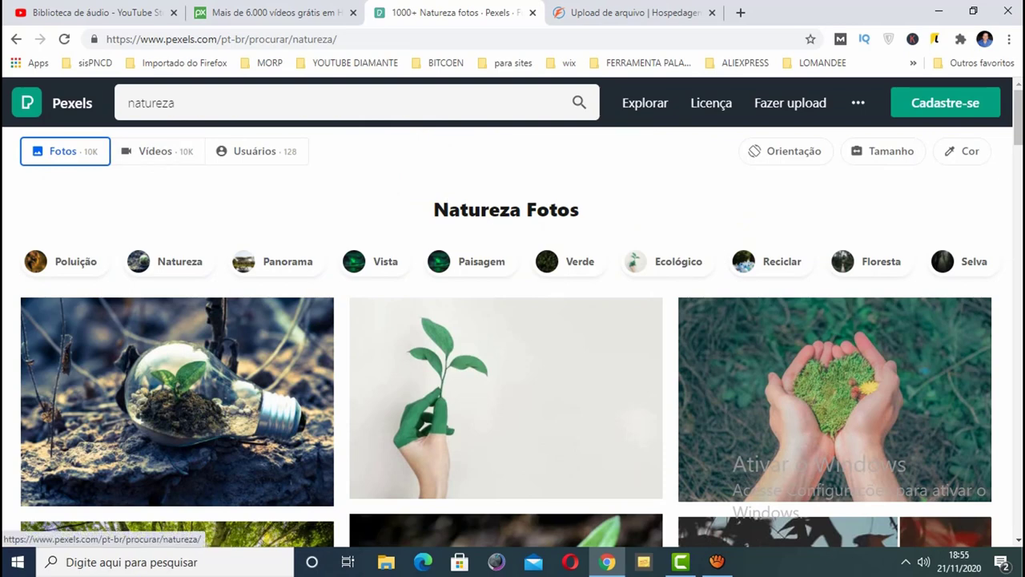
left_click(155, 151)
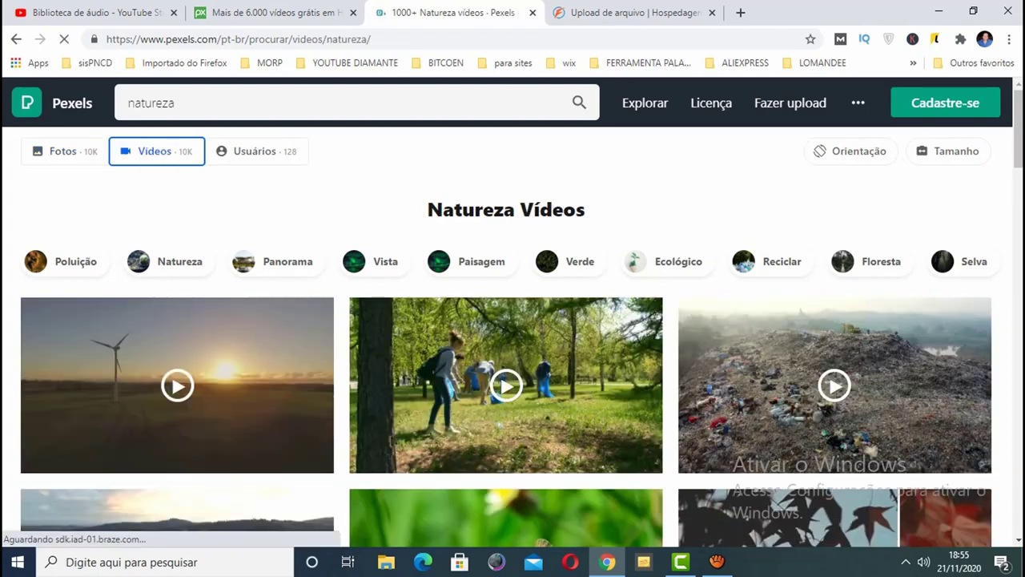
scroll(520, 336, "down", 3)
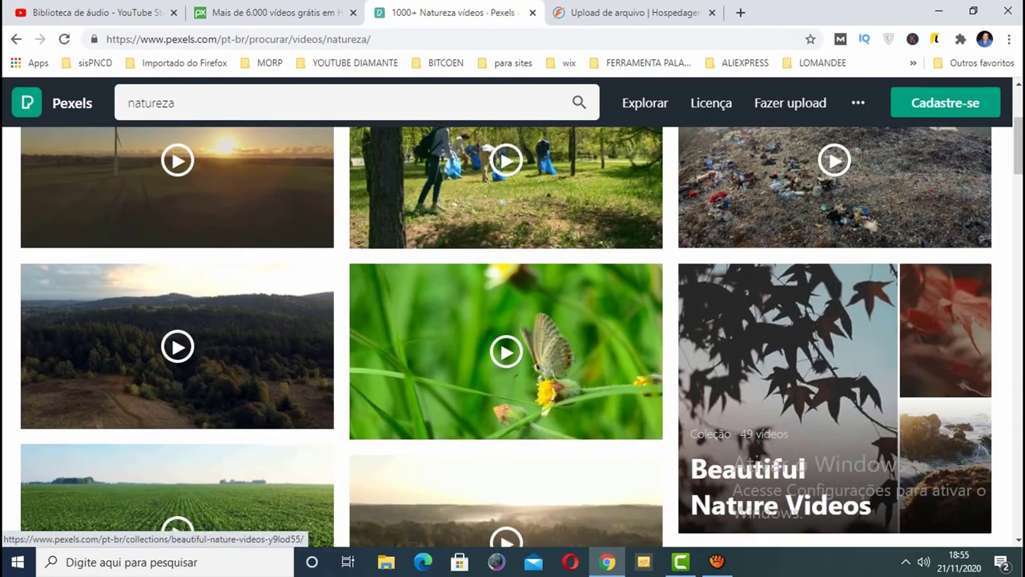
scroll(513, 336, "down", 5)
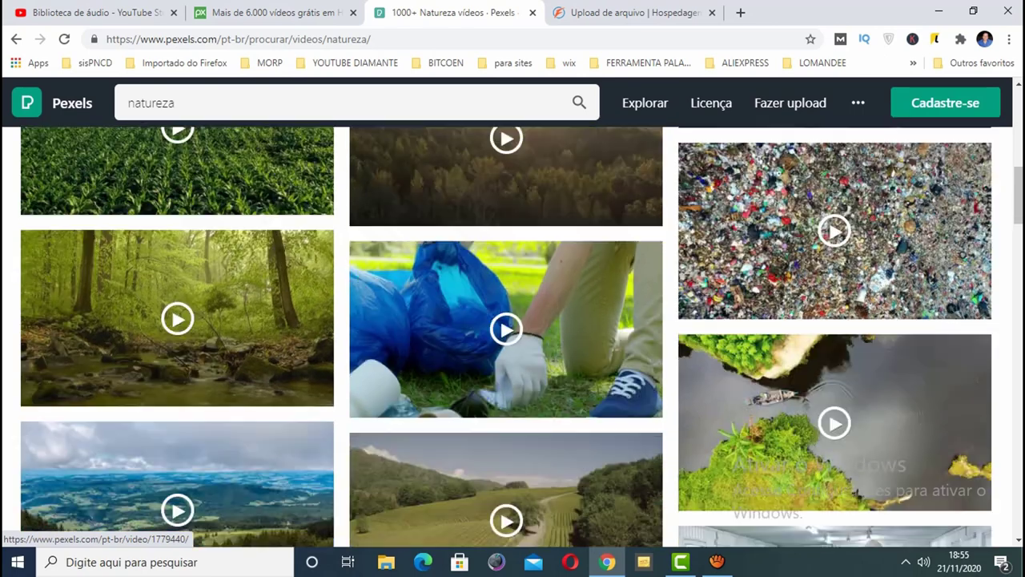
scroll(506, 352, "down", 1)
scroll(506, 352, "up", 5)
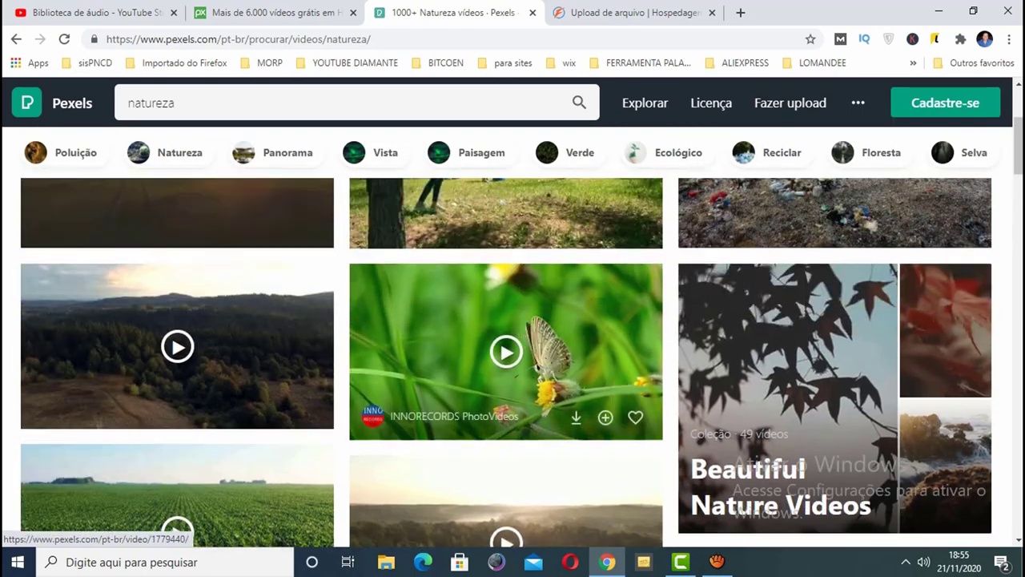
scroll(506, 353, "down", 1)
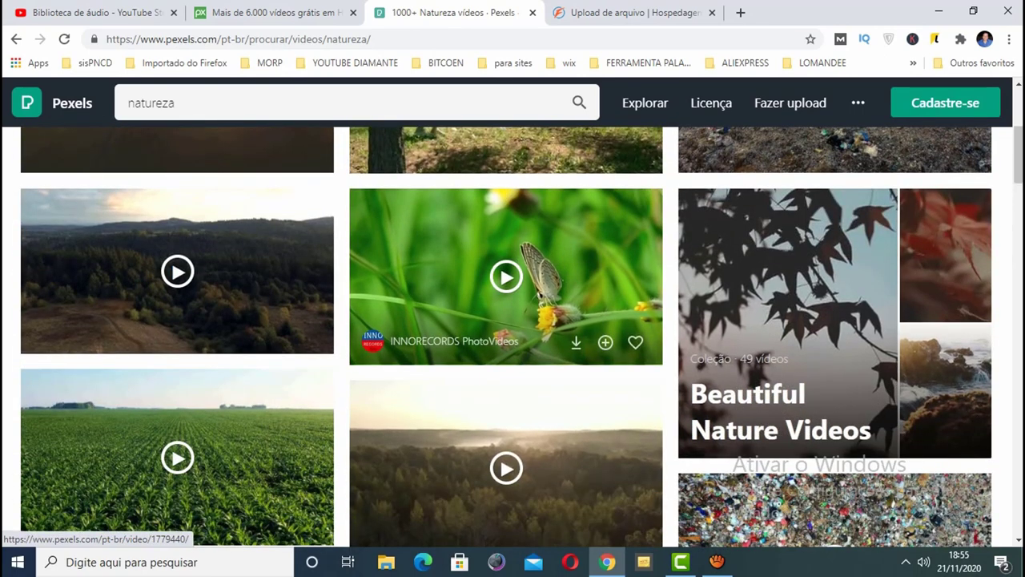
Open the video of the butterfly on a yellow flower, pause it and look over its similar videos
left_click(506, 276)
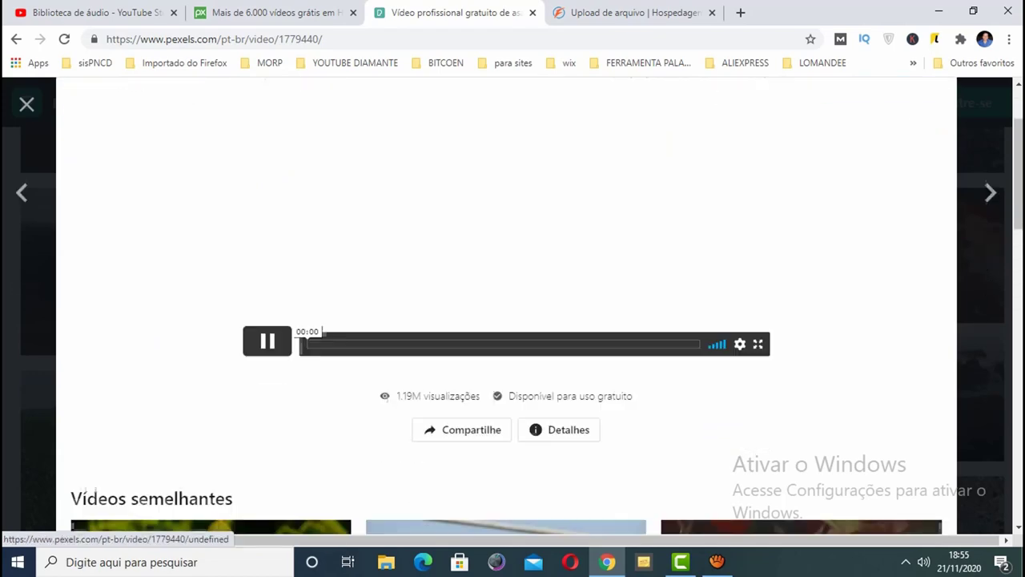
scroll(506, 277, "down", 1)
left_click(267, 286)
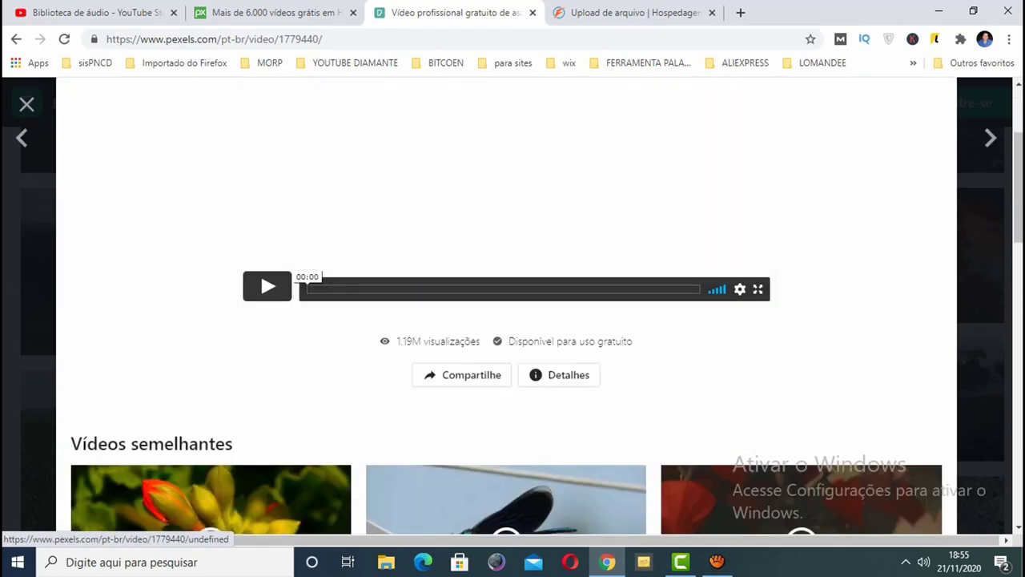
scroll(506, 304, "down", 3)
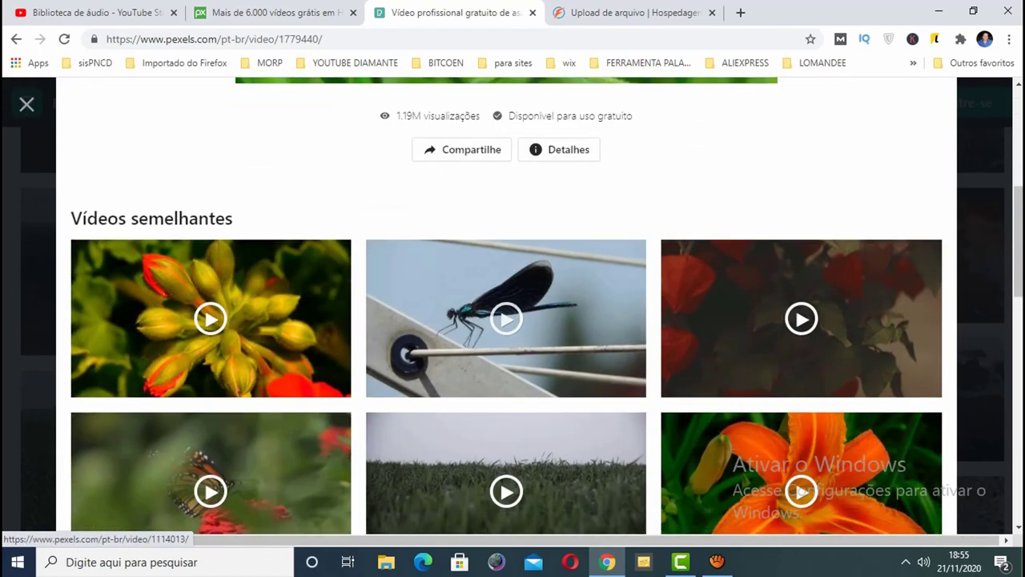
scroll(506, 304, "up", 5)
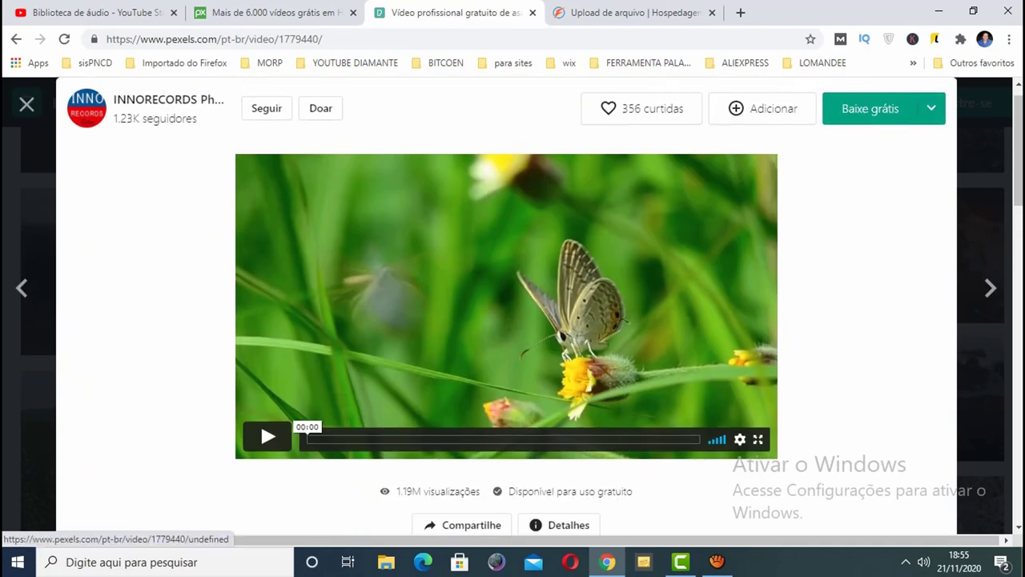
Examine the free download size options of the butterfly video with Original (1280 x 720) selected, and return to the results
scroll(506, 304, "up", 1)
mouse_move(931, 132)
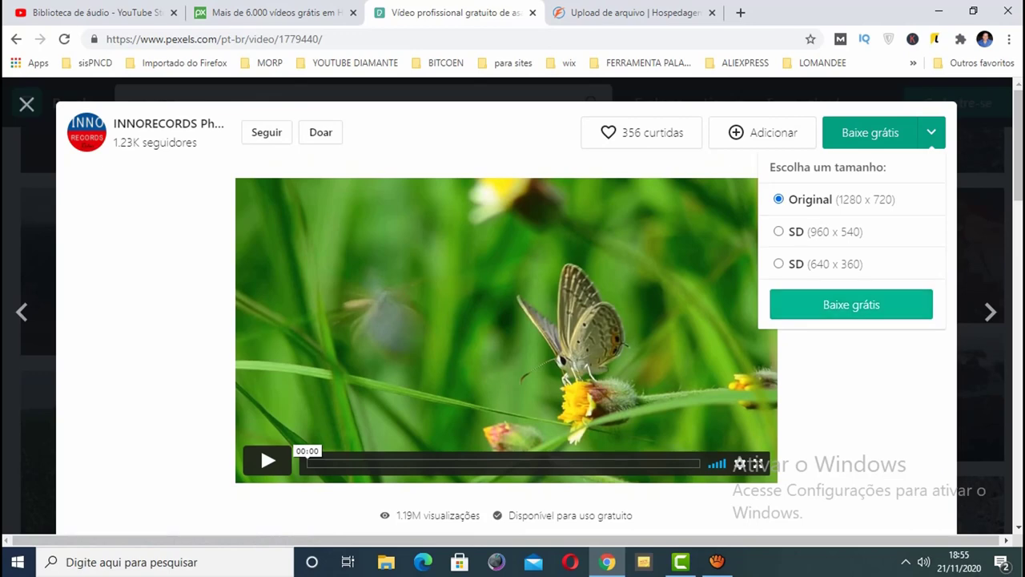
left_click(851, 305)
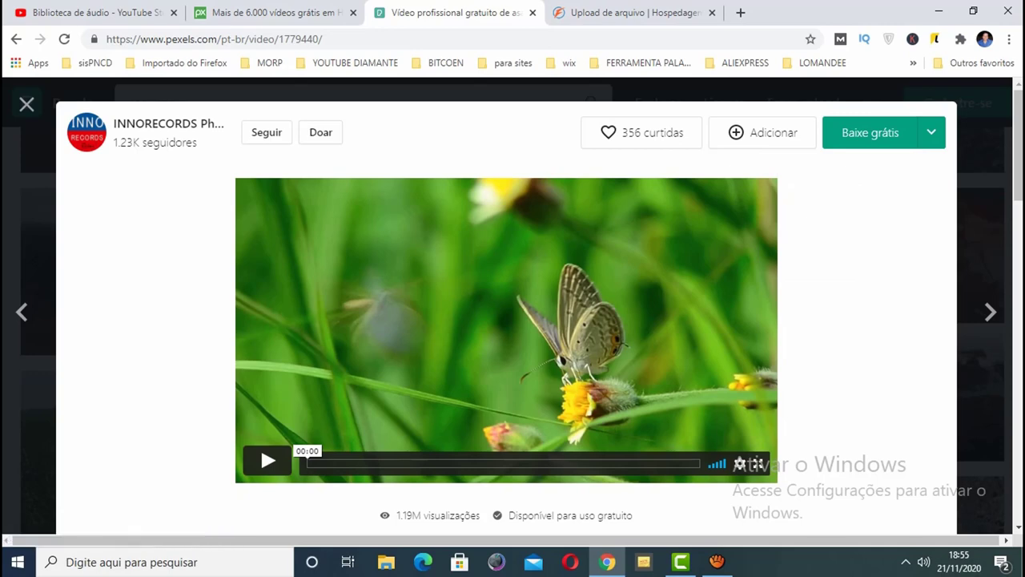
left_click(26, 104)
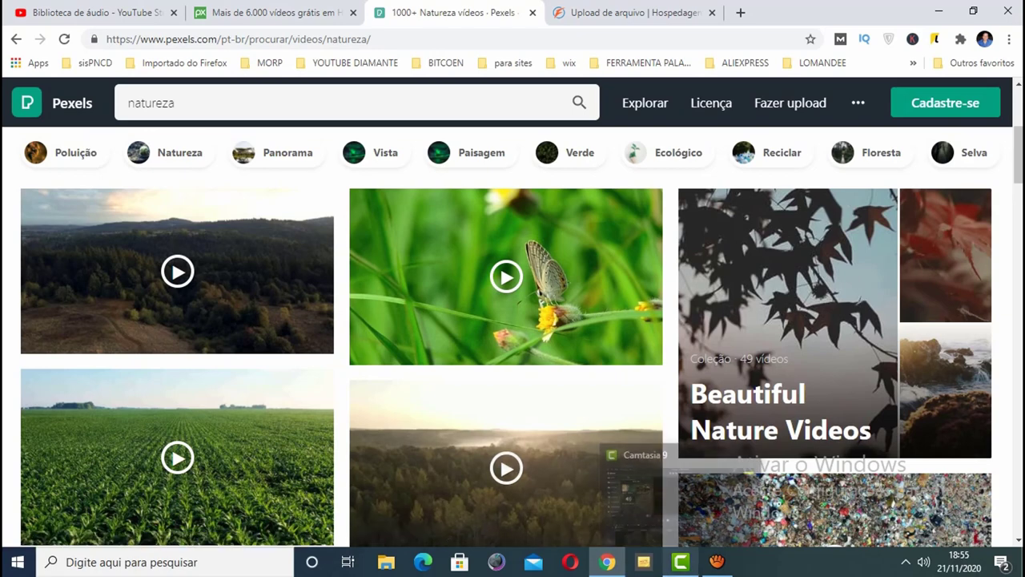
Switch to Camtasia and place Cliff - 1890.mp4 at the start of Track 1, directly followed by the Waterfall - 11161 clip
left_click(681, 561)
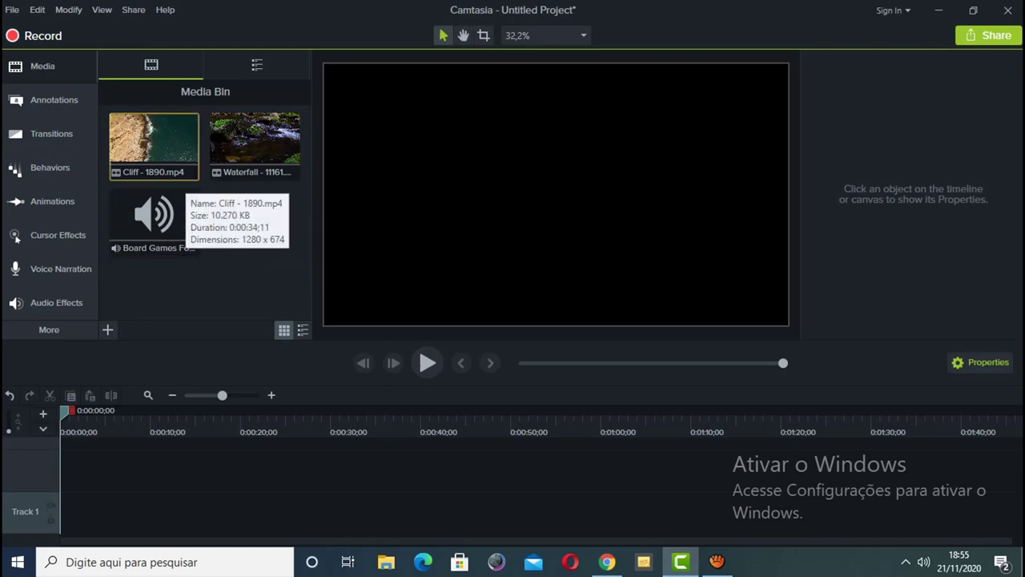
left_click_drag(172, 170, 69, 512)
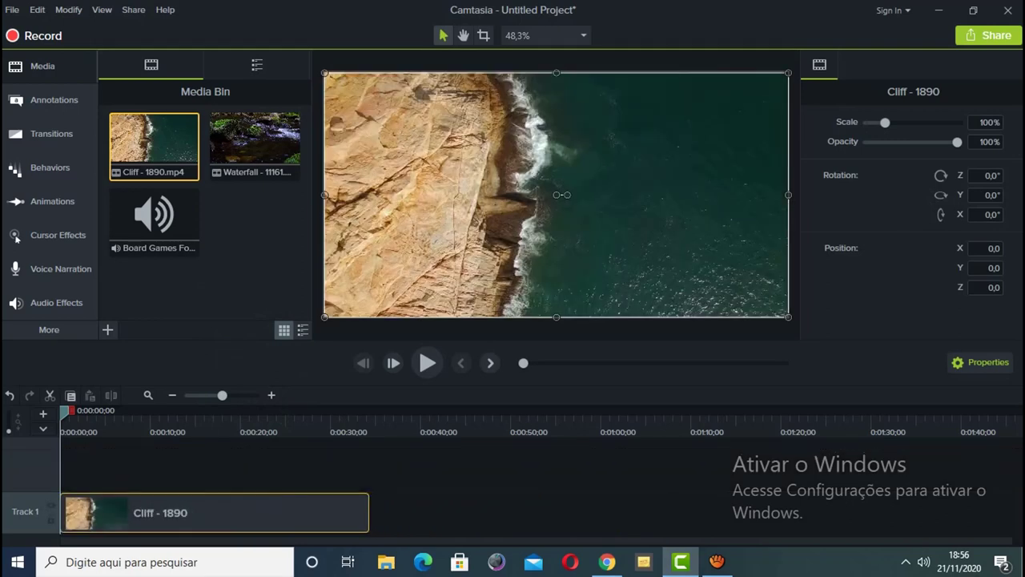
left_click_drag(254, 145, 428, 511)
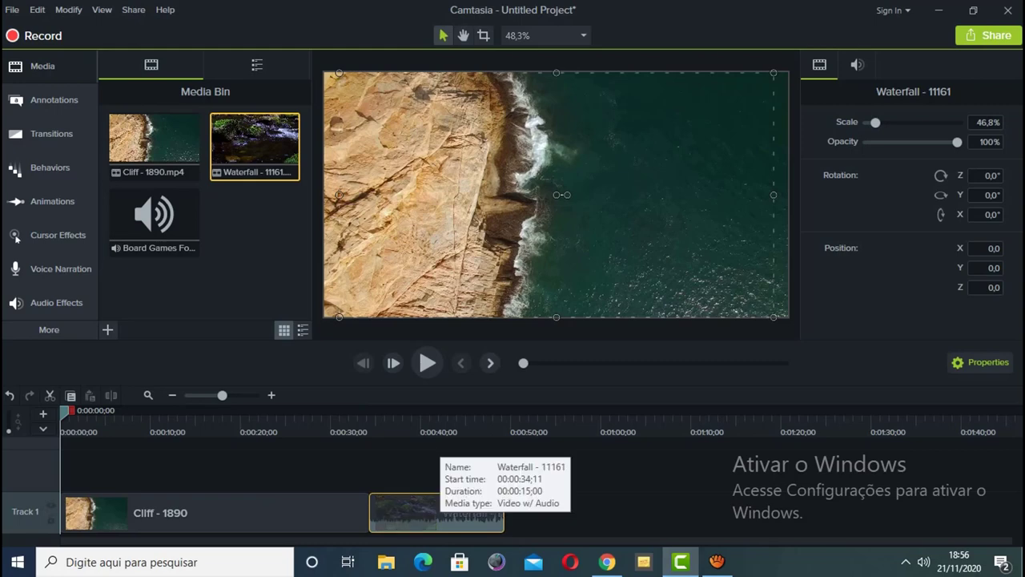
Silence the audio of the Waterfall clip on Track 1 and check the audio options of the Cliff clip
right_click(410, 500)
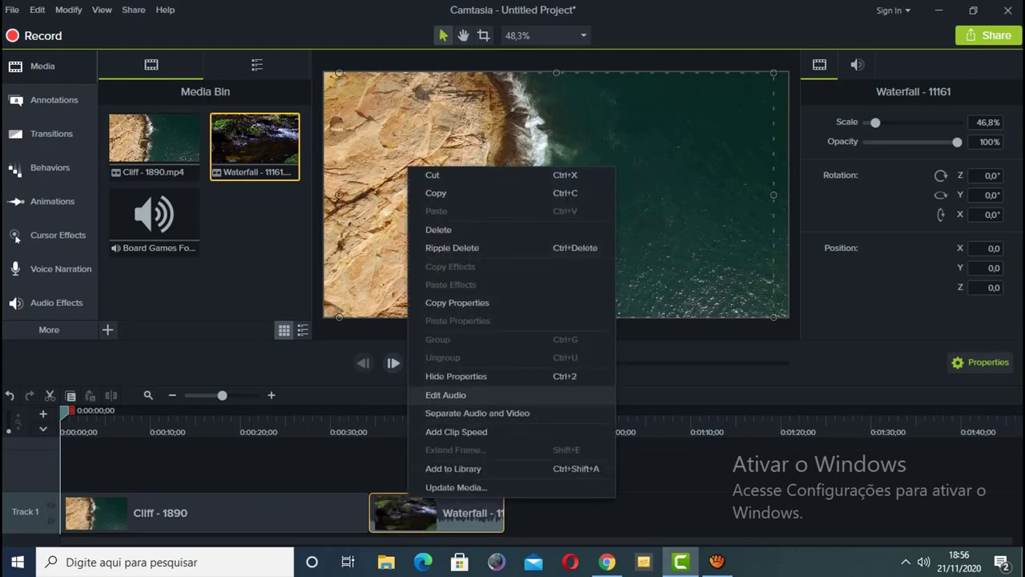
left_click(445, 395)
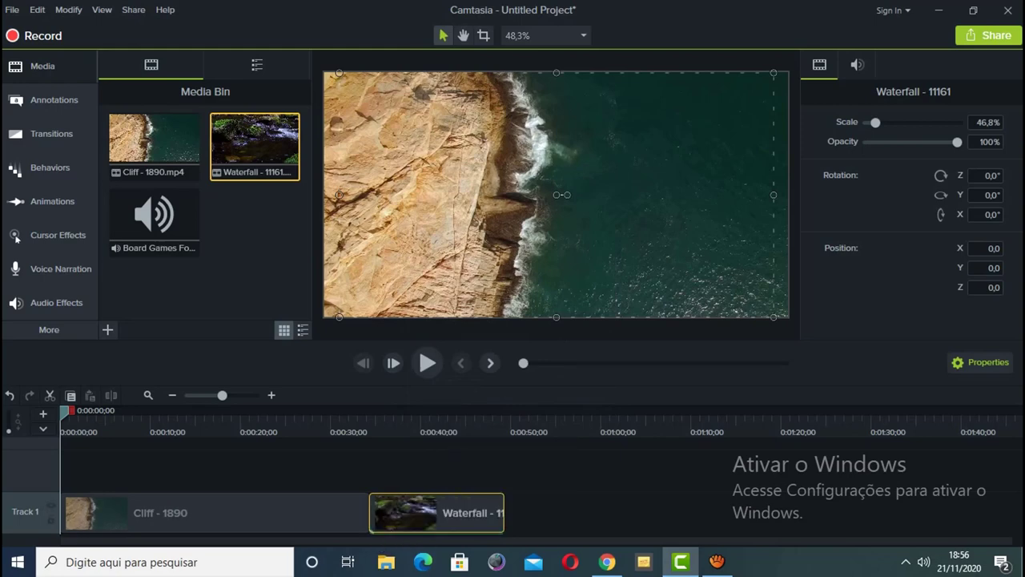
right_click(219, 504)
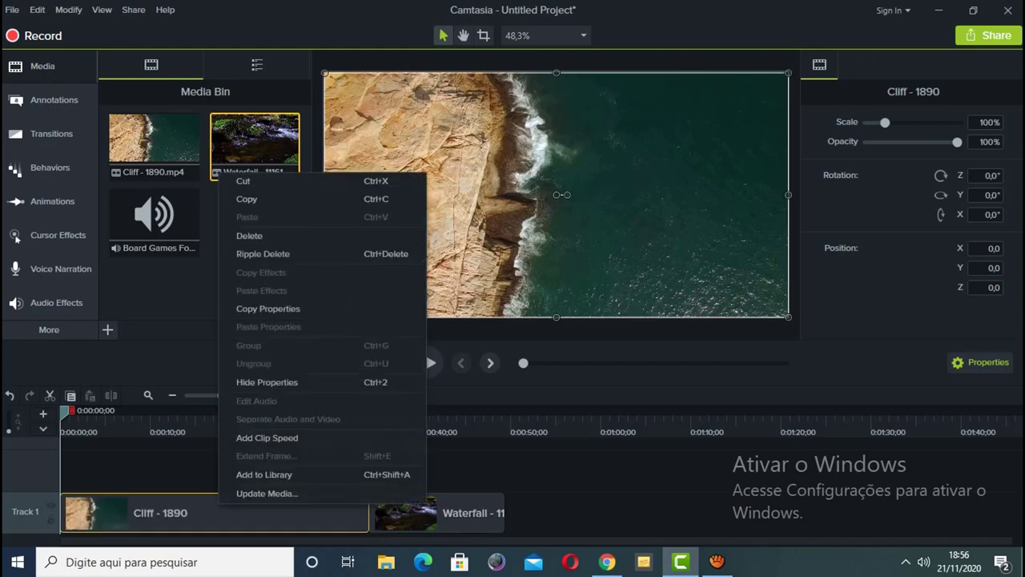
left_click(214, 513)
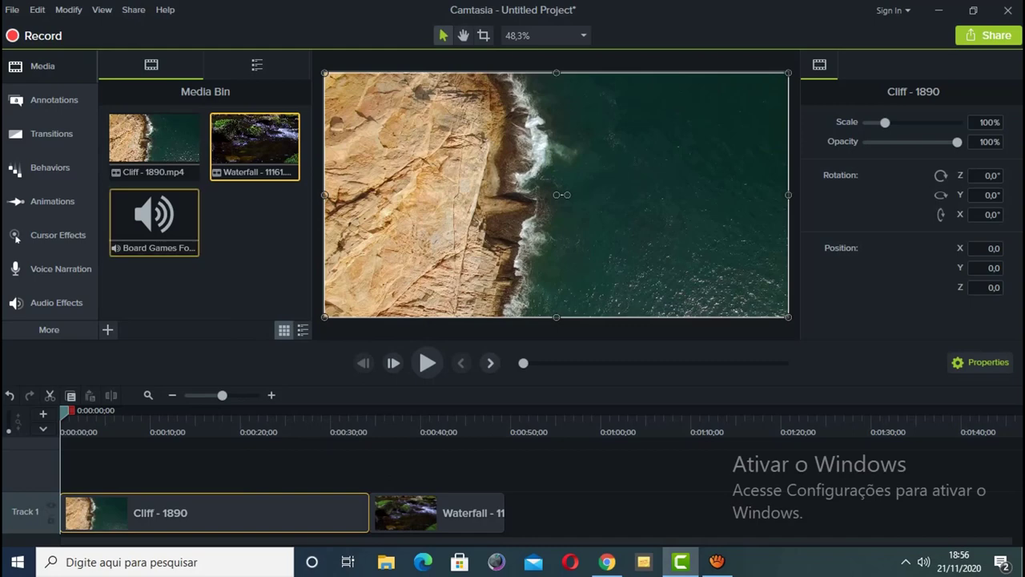
Place the Board Games For One music at the start of Track 2, with its gain set to 156% and mixed to mono
left_click_drag(140, 203, 63, 471)
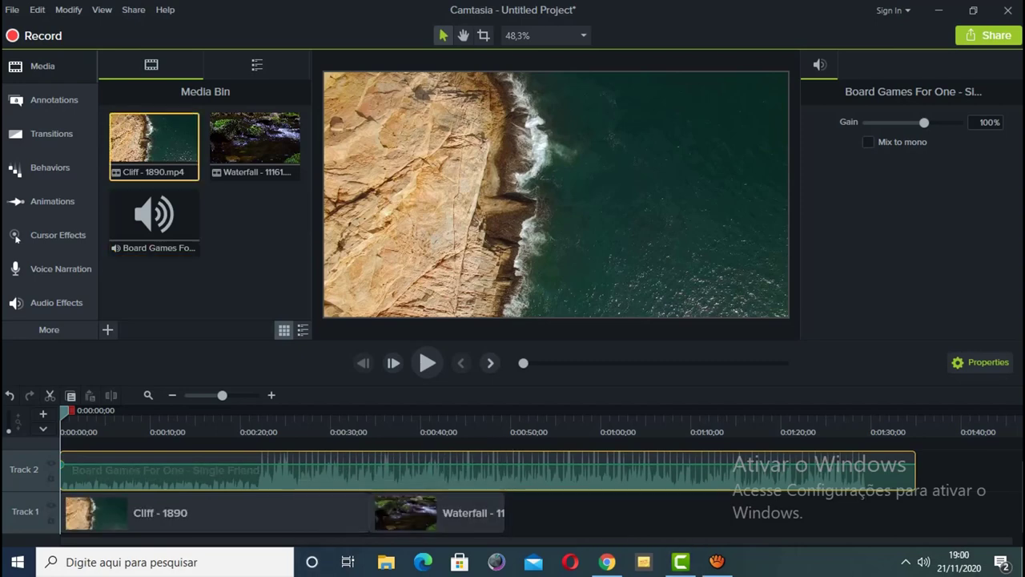
left_click_drag(376, 464, 377, 460)
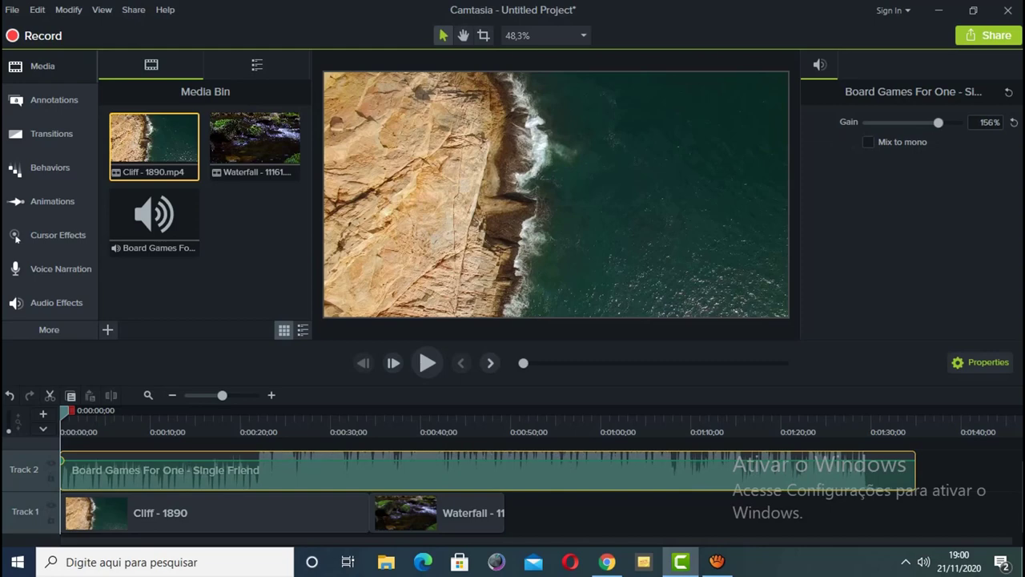
left_click(868, 142)
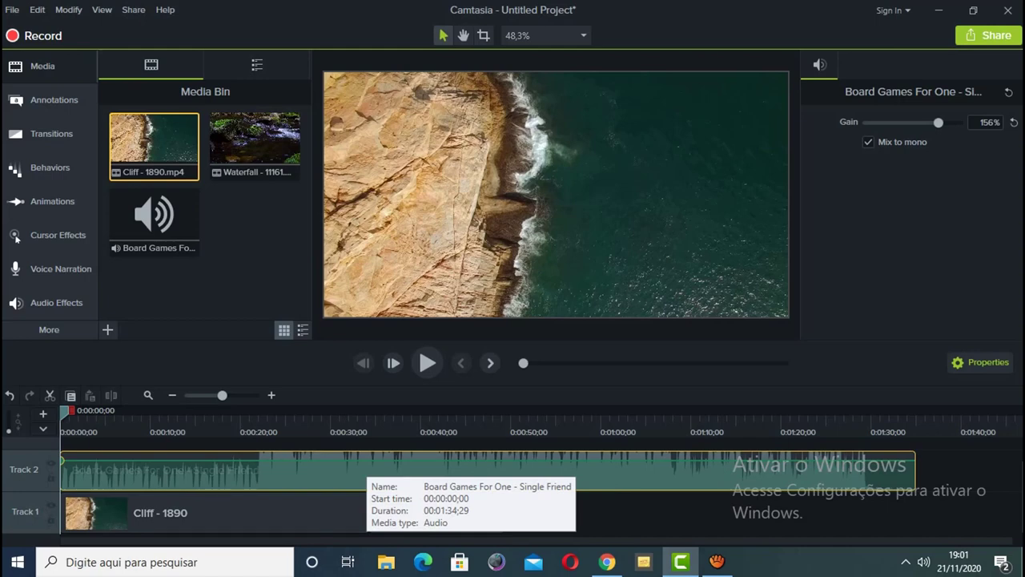
Set the opacity of the Cliff clip on Track 1 to 86% and select the Waterfall clip
left_click(240, 514)
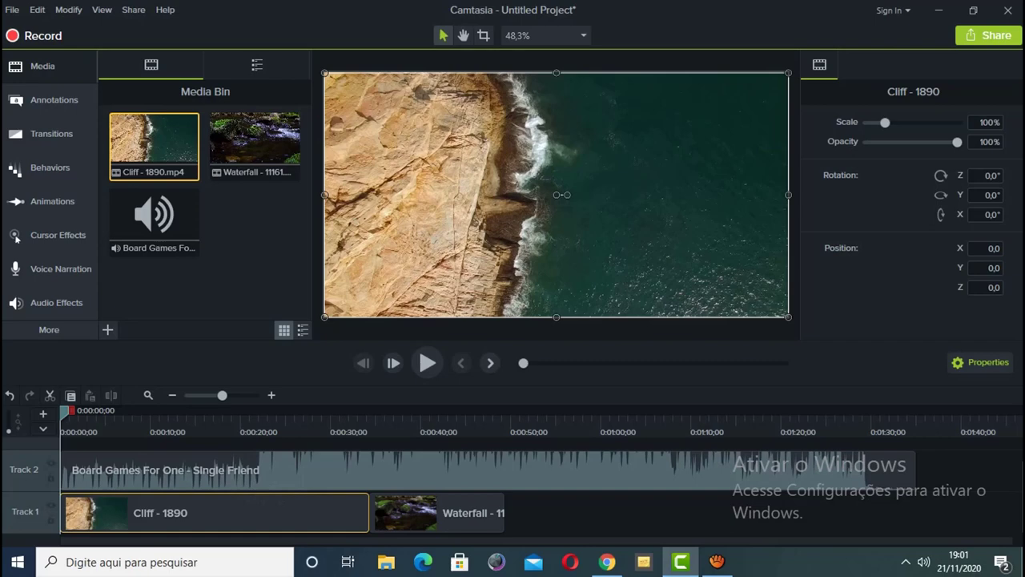
mouse_move(956, 141)
left_mouse_down()
mouse_move(919, 142)
mouse_move(944, 142)
left_mouse_up()
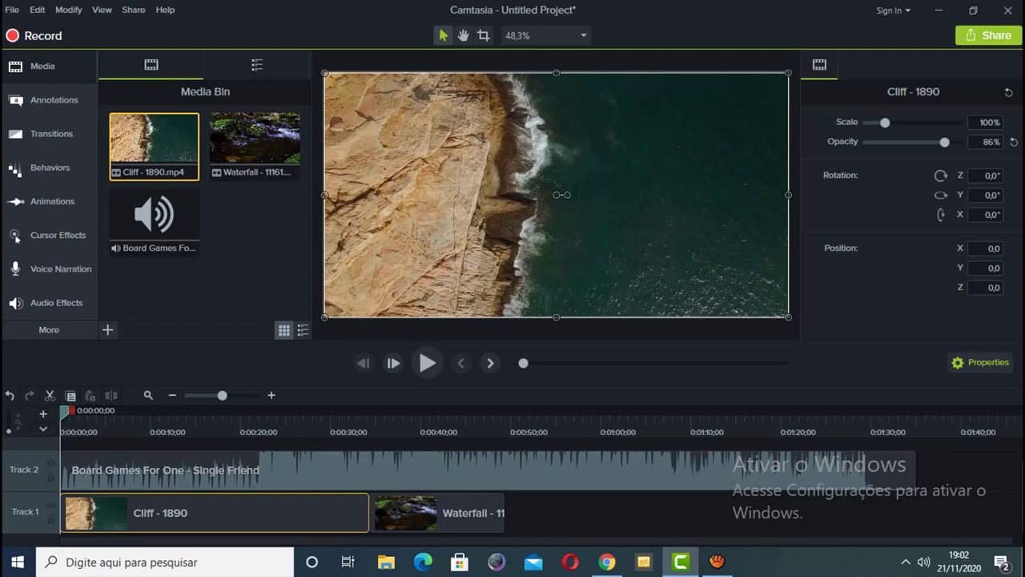
left_click(432, 514)
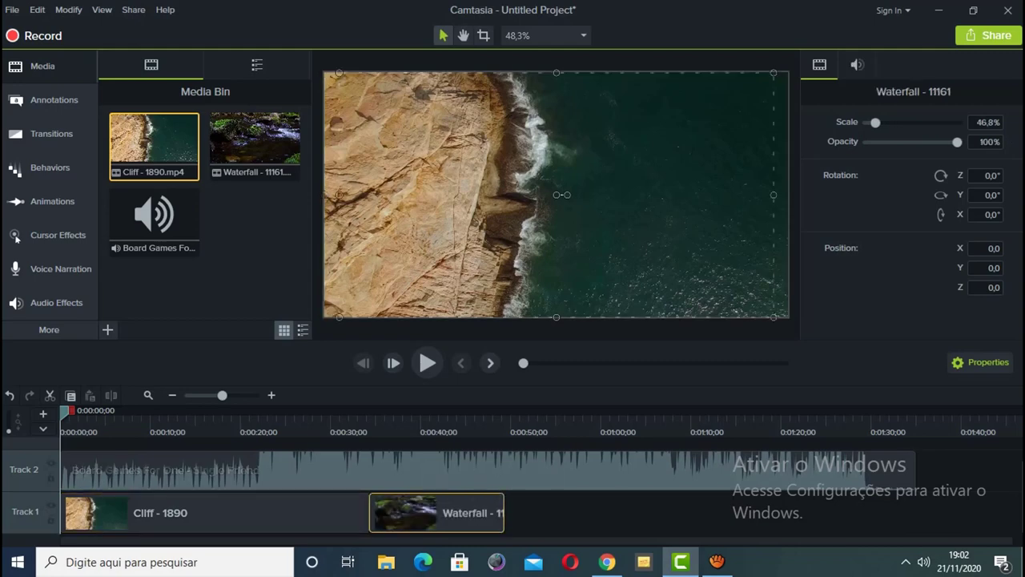
Add a second copy of the Waterfall video directly after the first one on Track 1
left_click(254, 146)
left_click_drag(255, 146, 516, 513)
left_click(153, 146)
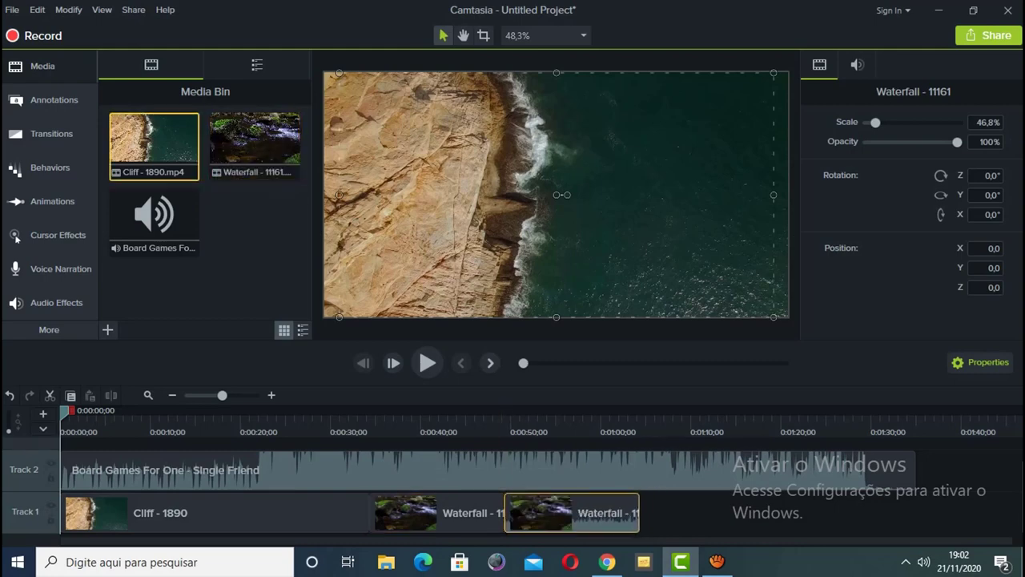
Add a second copy of the Cliff video directly after the second Waterfall clip on Track 1
left_click_drag(154, 146, 680, 513)
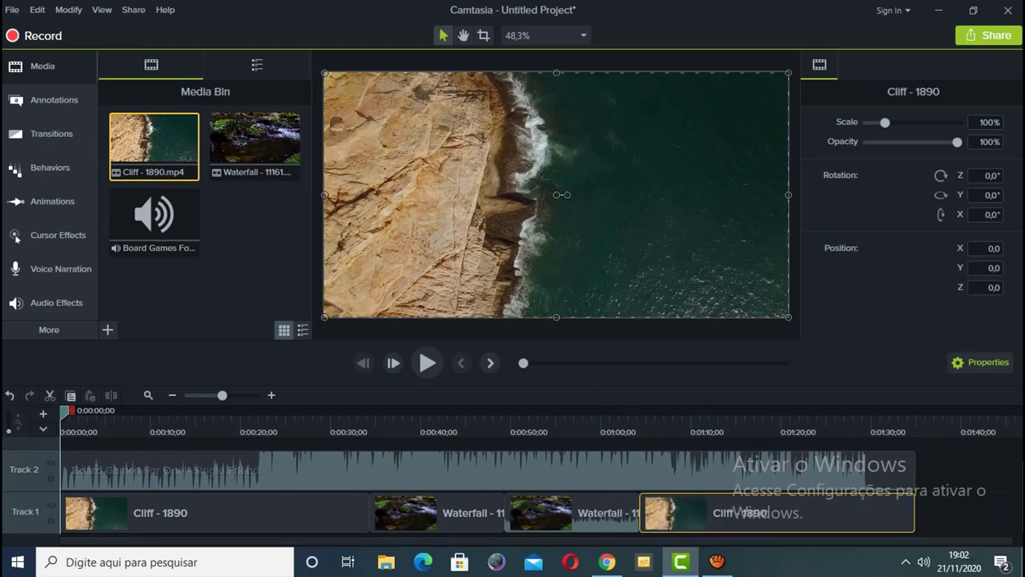
mouse_move(680, 561)
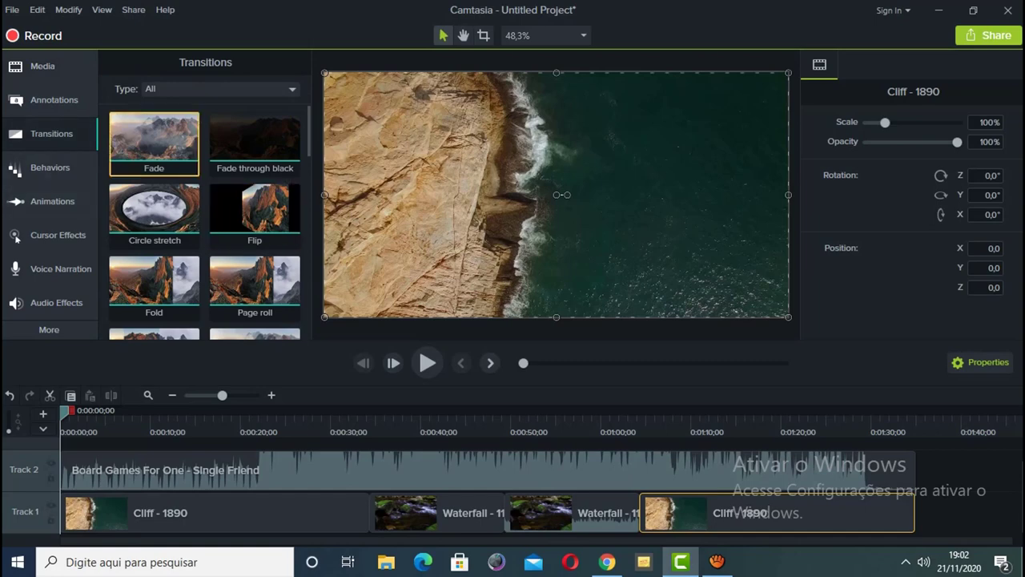
Apply a Fade transition to the first Waterfall clip and Fade through black to the second, and move the playhead to 0:00:30;20
left_click_drag(154, 142, 437, 512)
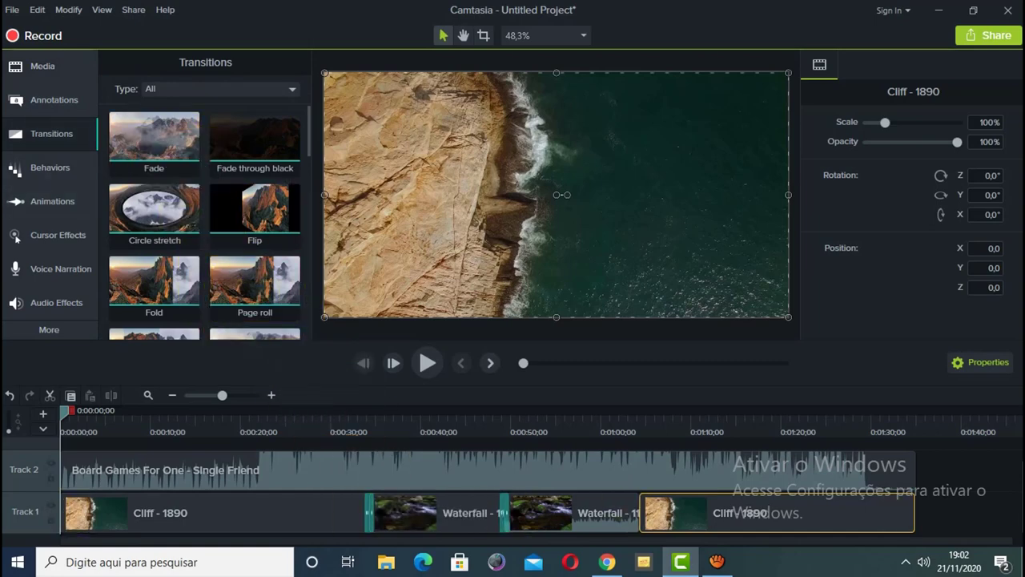
left_click_drag(255, 143, 573, 512)
left_click_drag(64, 412, 337, 410)
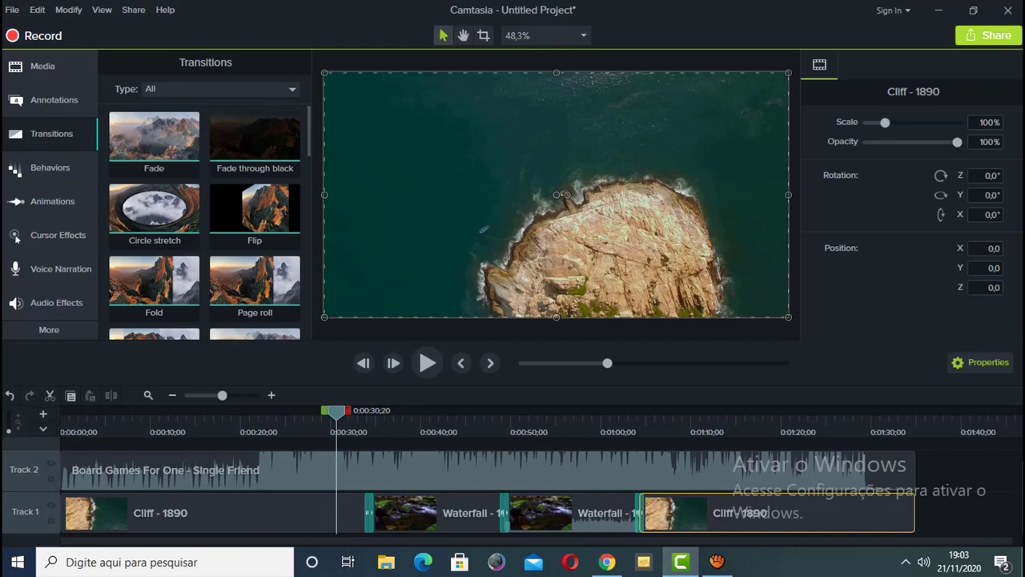
Try the local file export with the MP4 only (up to 1080p) preset and close the Production Wizard without producing the video
left_click(988, 36)
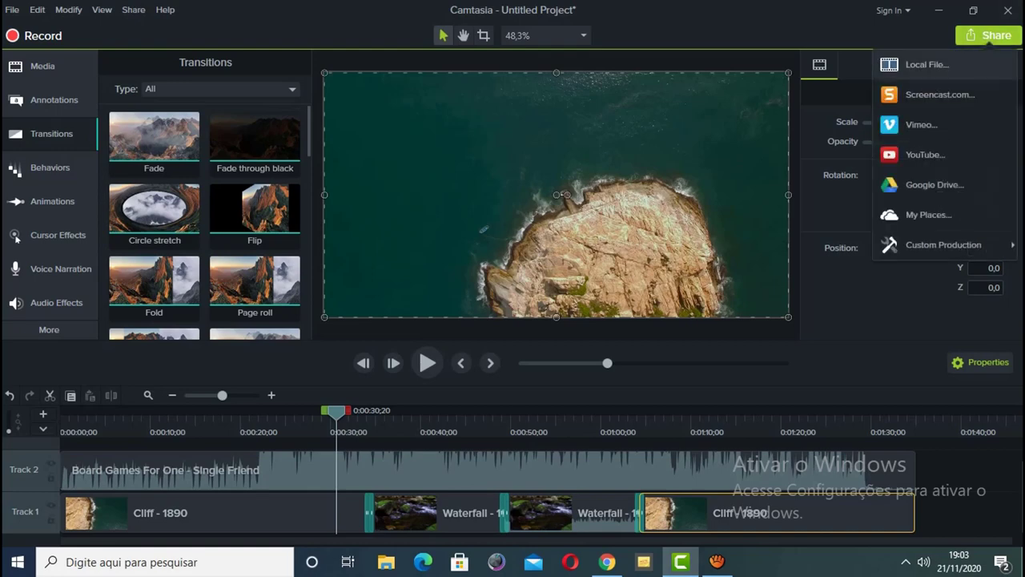
left_click(927, 65)
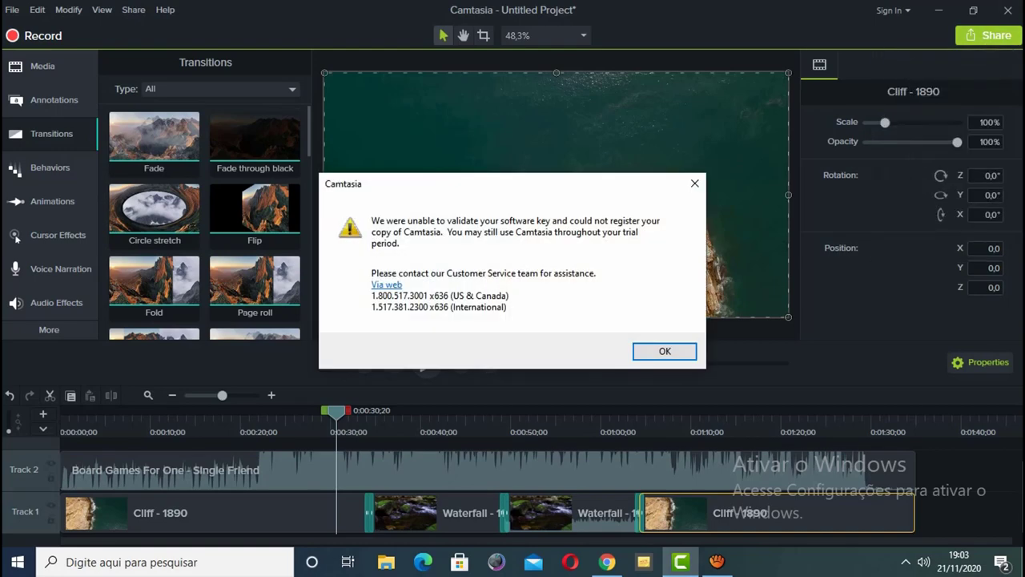
key("Return")
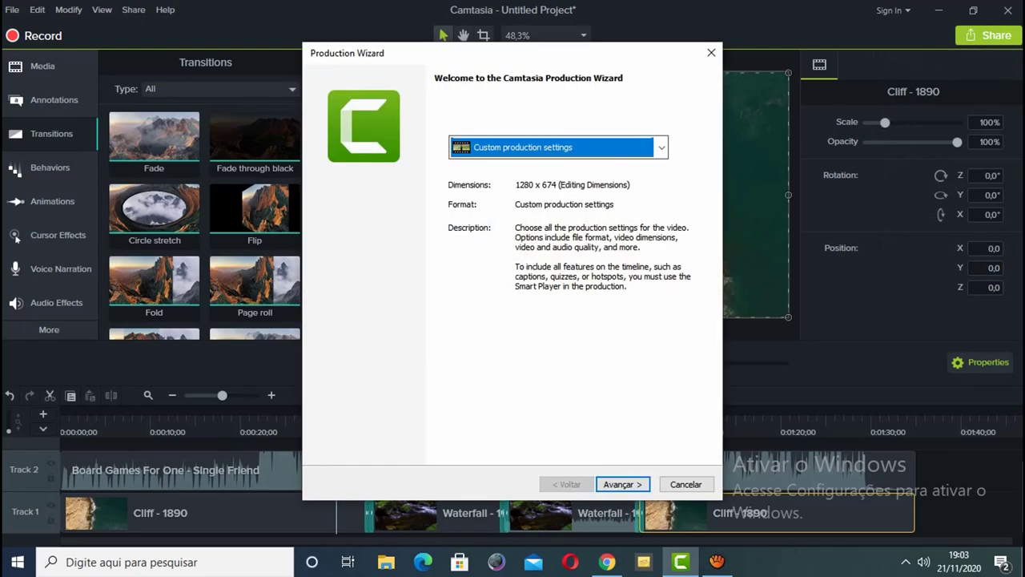
left_click(662, 147)
scroll(553, 252, "up", 1)
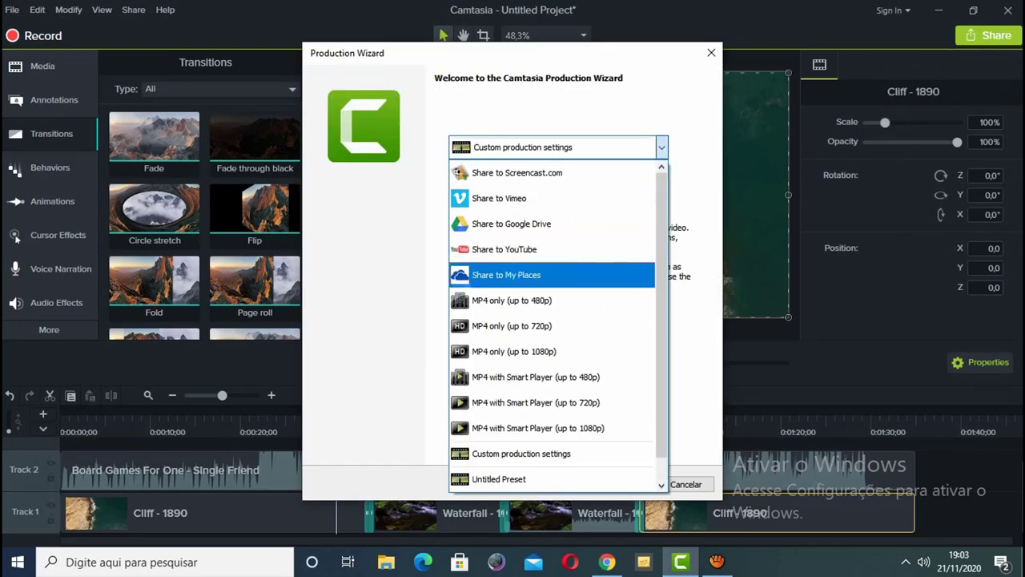
key("Down")
key("Down")
key("Down")
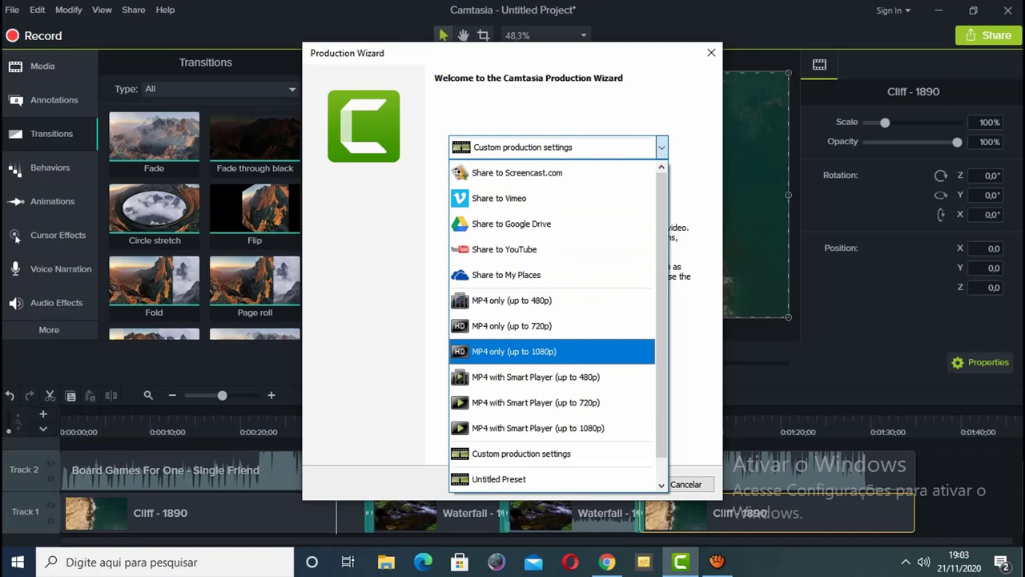
key("Return")
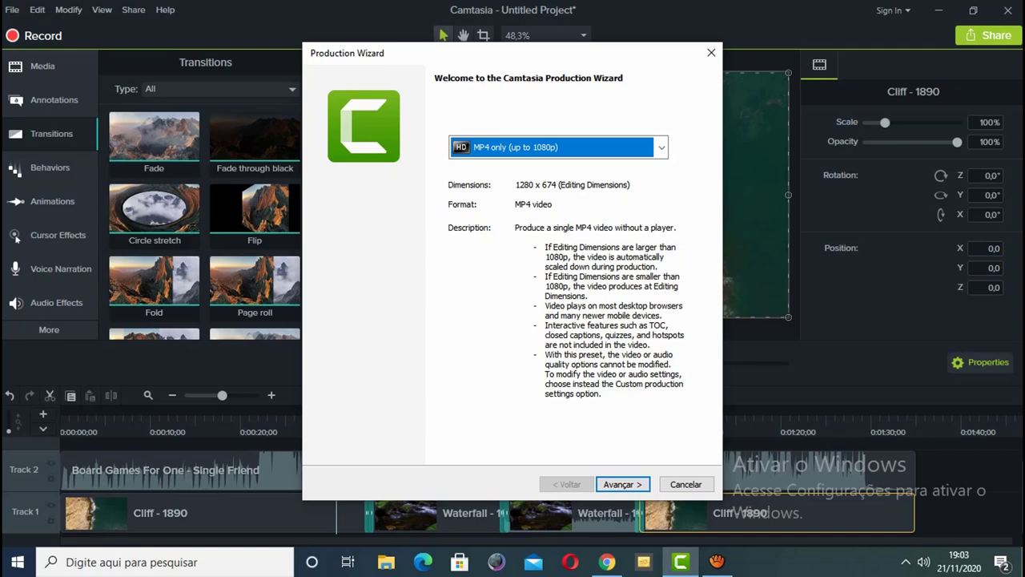
left_click(711, 53)
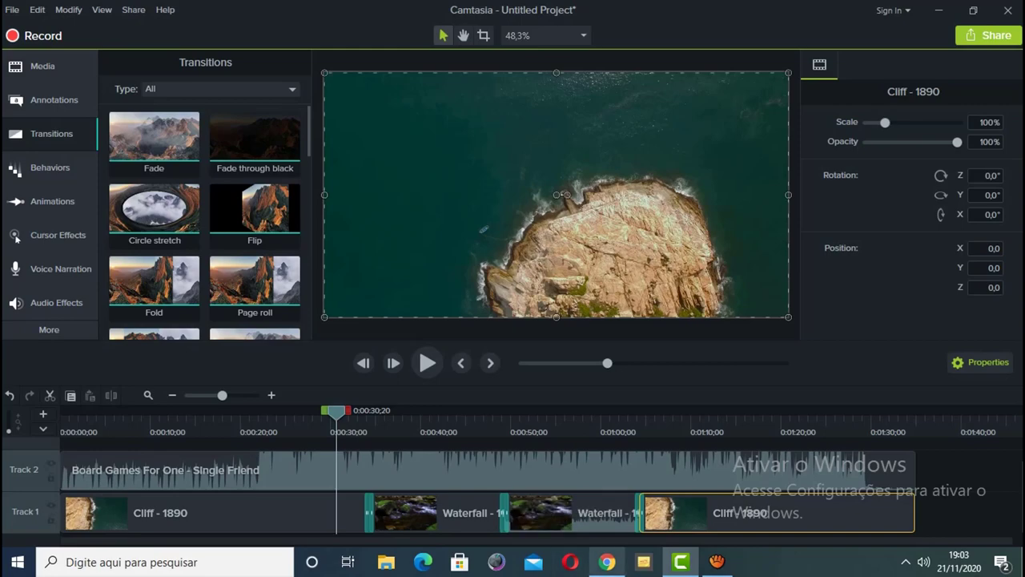
Minimize Camtasia and switch to the File Upload website already open in Chrome
left_click(607, 561)
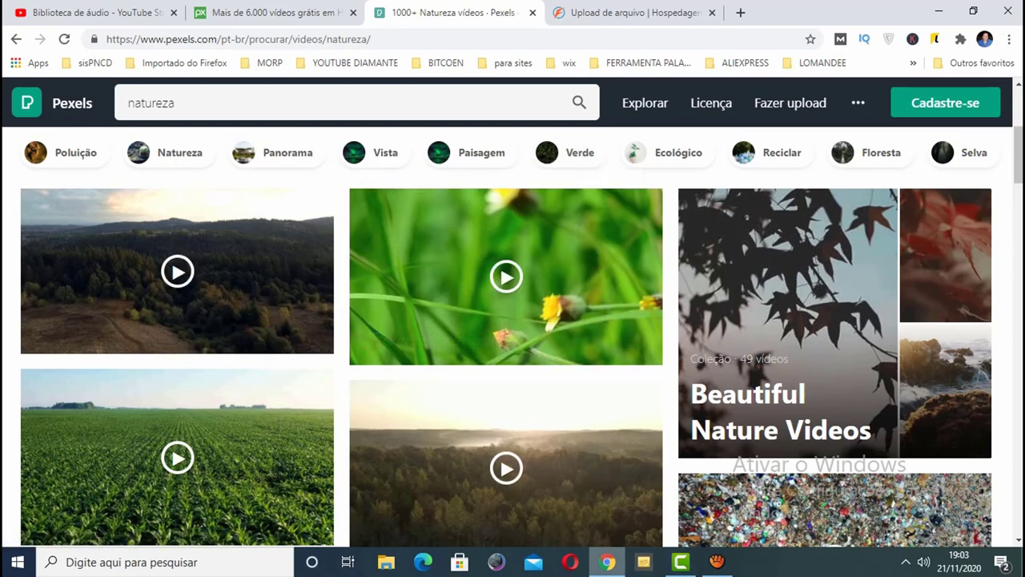
left_click(680, 562)
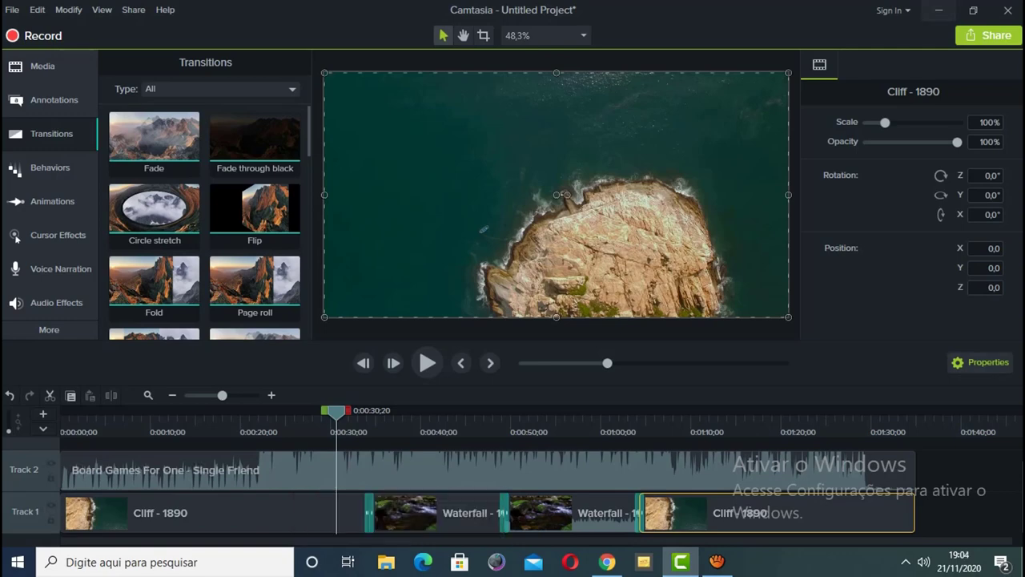
left_click(938, 10)
left_click(638, 13)
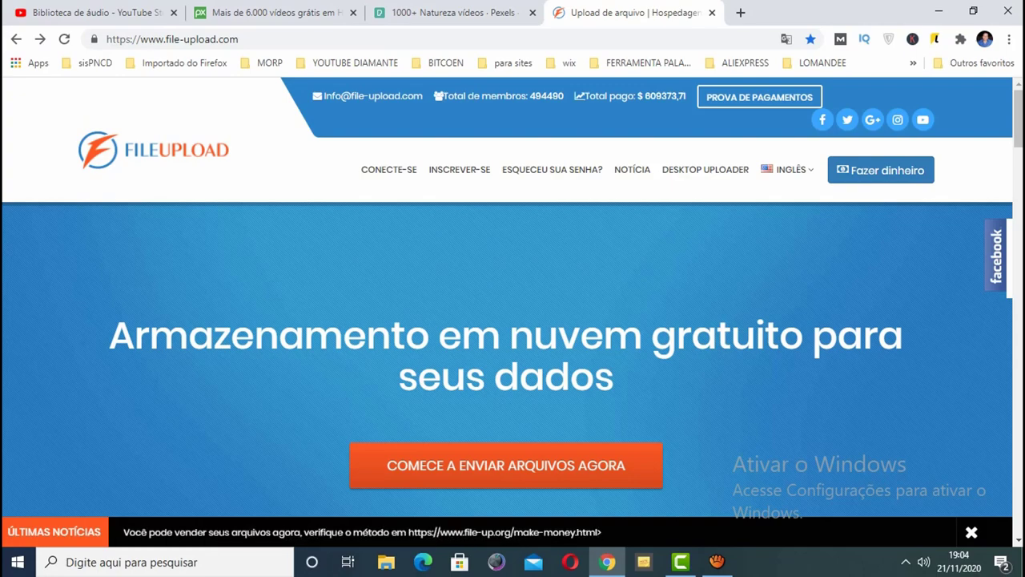
Open File Upload's payment proof page and examine the payout methods and amounts listed for its members
left_click(759, 97)
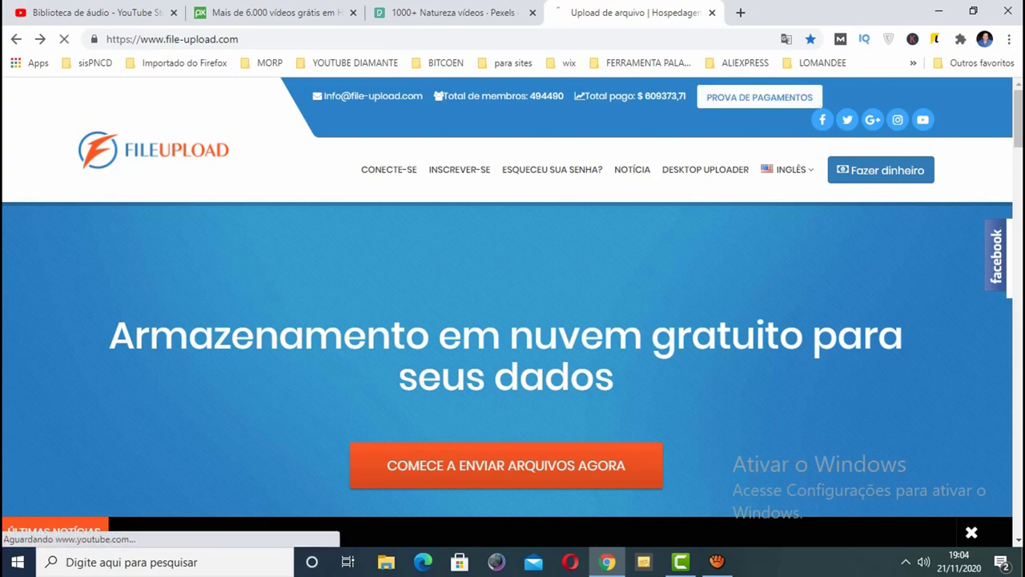
scroll(512, 321, "down", 2)
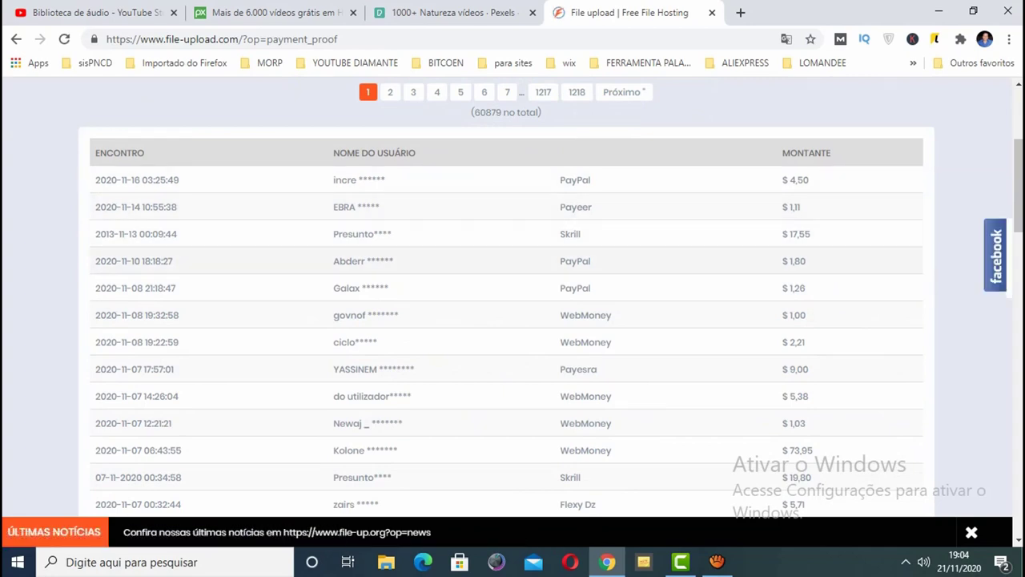
scroll(506, 299, "down", 2)
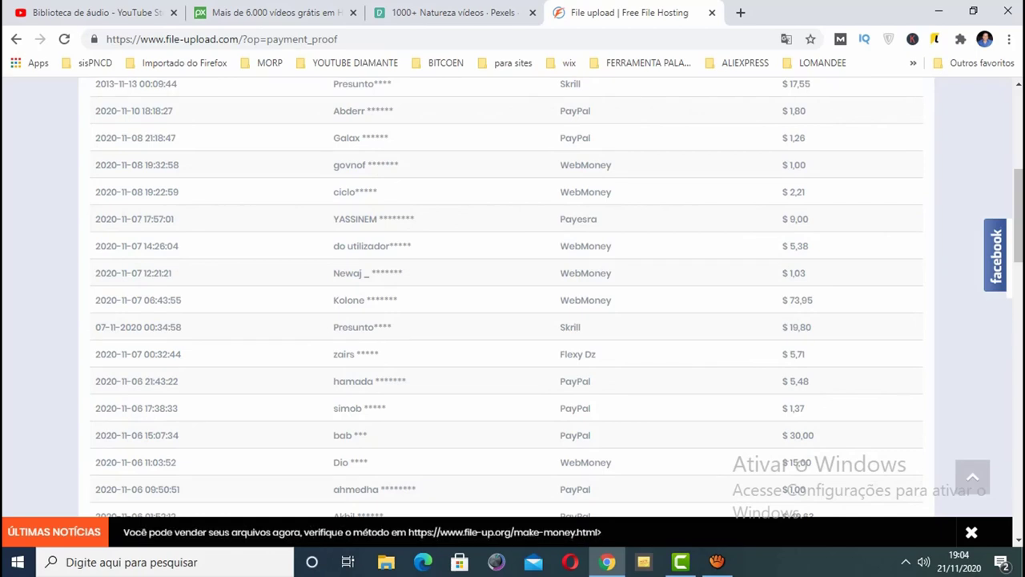
scroll(506, 299, "down", 1)
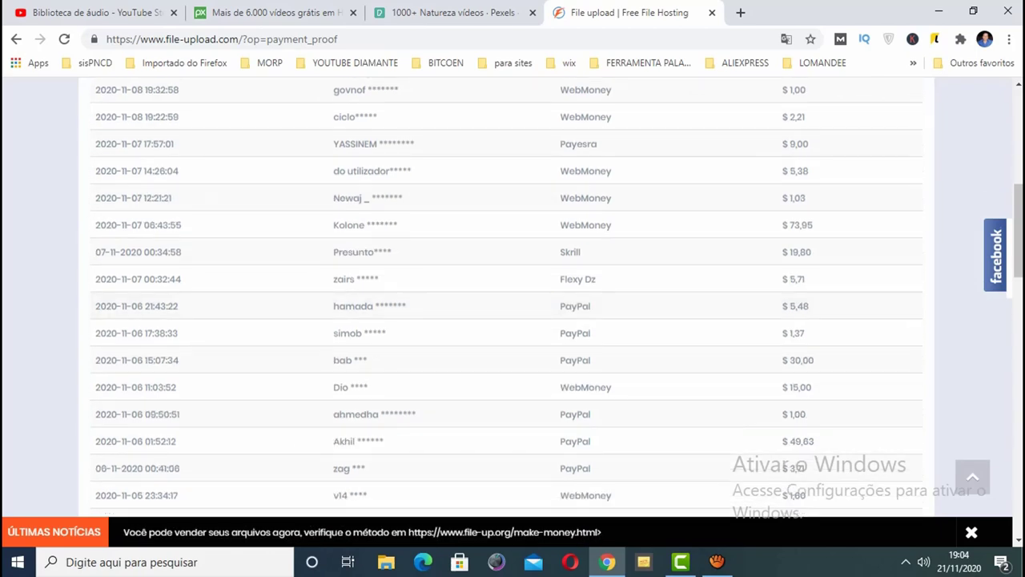
scroll(506, 299, "down", 1)
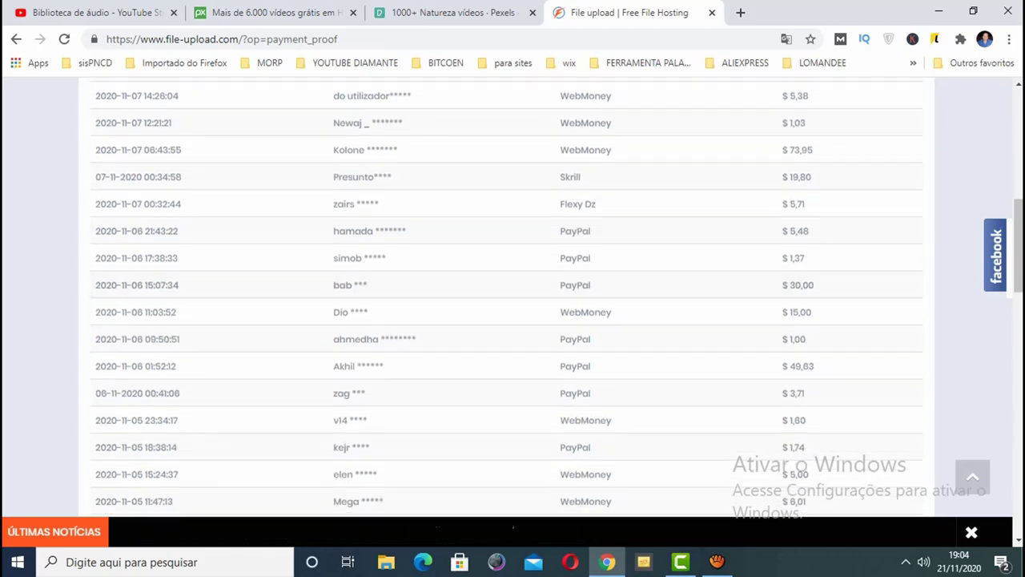
scroll(506, 298, "down", 3)
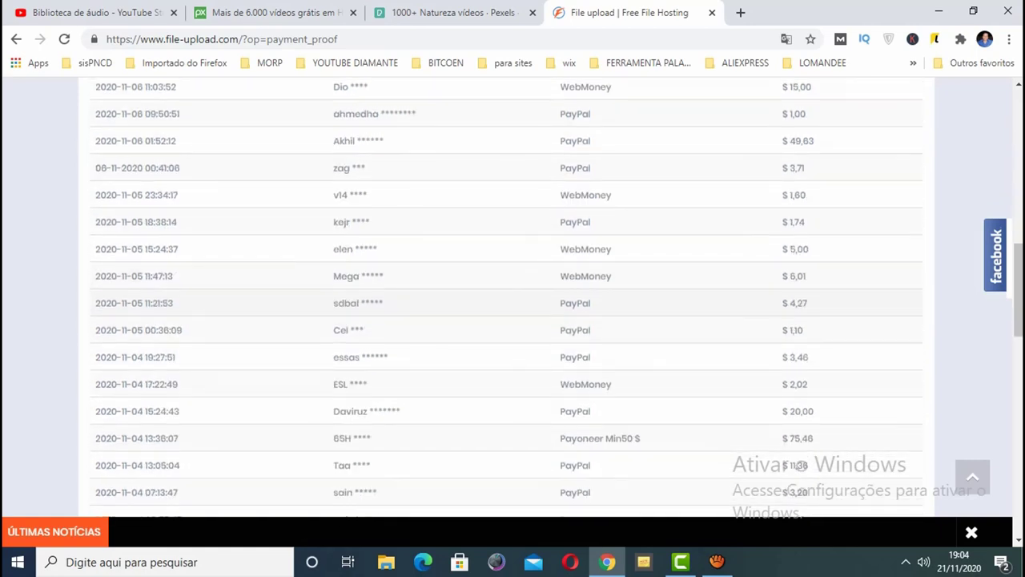
scroll(506, 299, "down", 1)
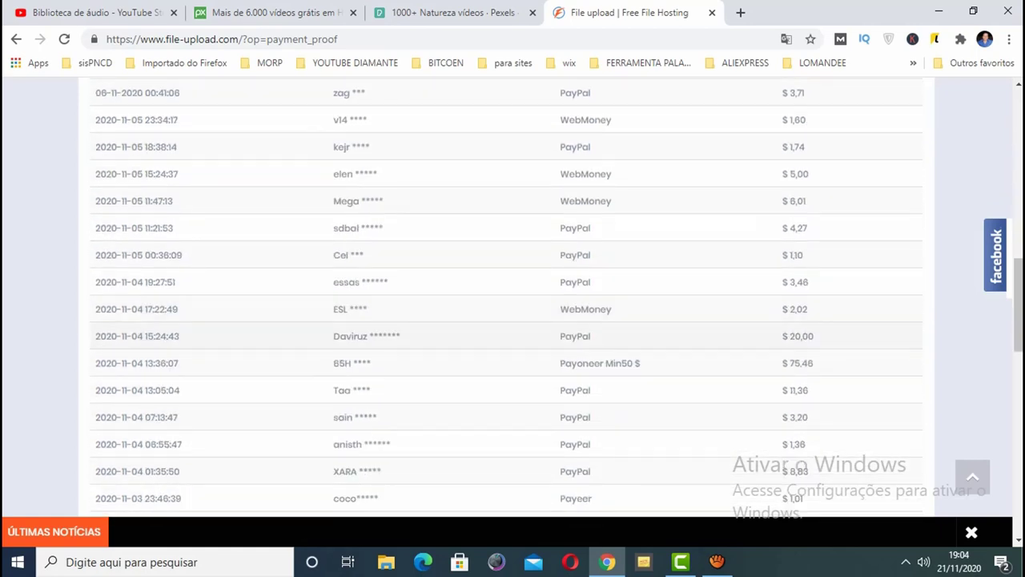
scroll(506, 298, "down", 1)
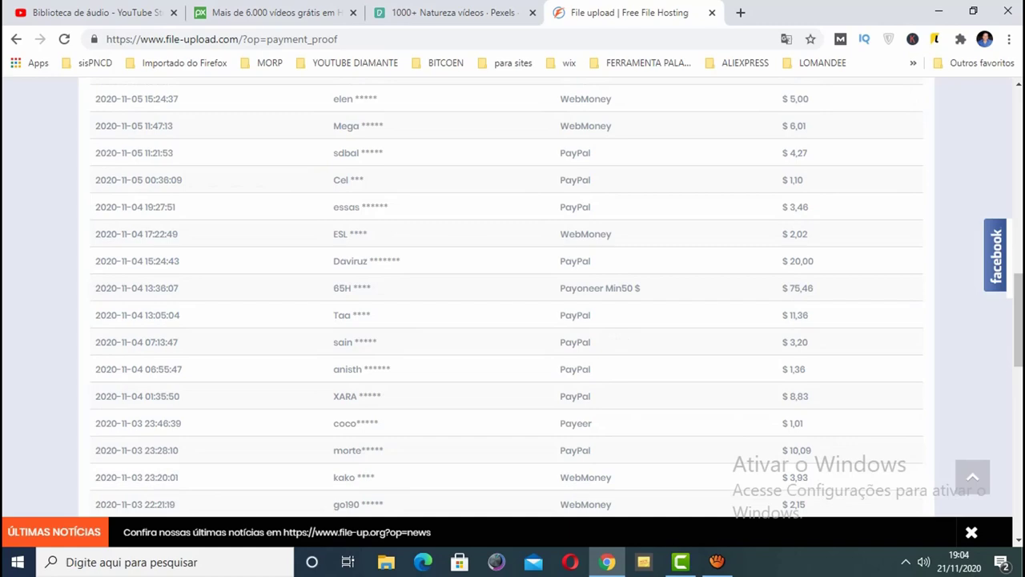
scroll(506, 298, "up", 2)
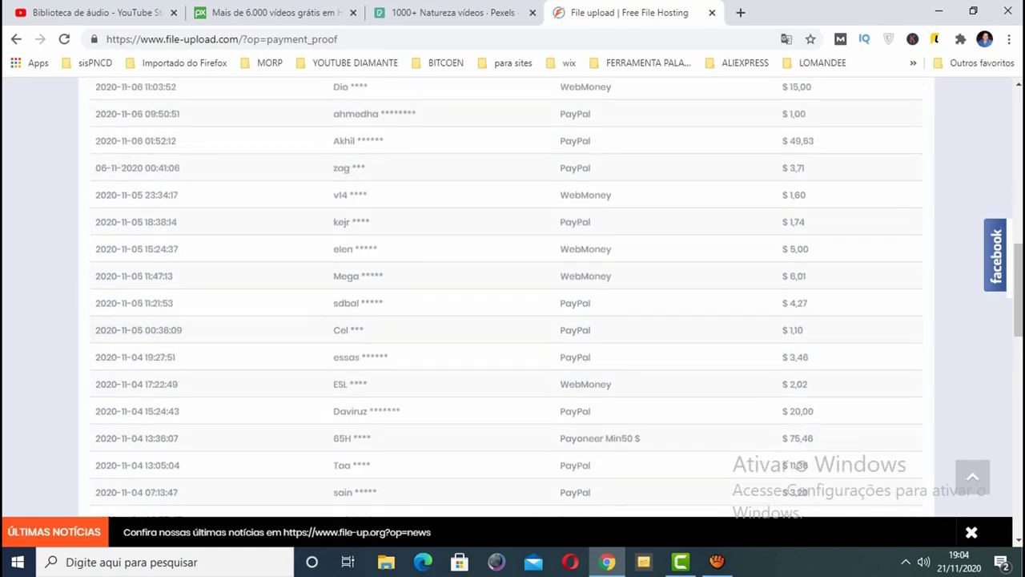
Open DolarHoje.com in a new browser tab and convert US$ 75 to Brazilian reais
left_click(739, 12)
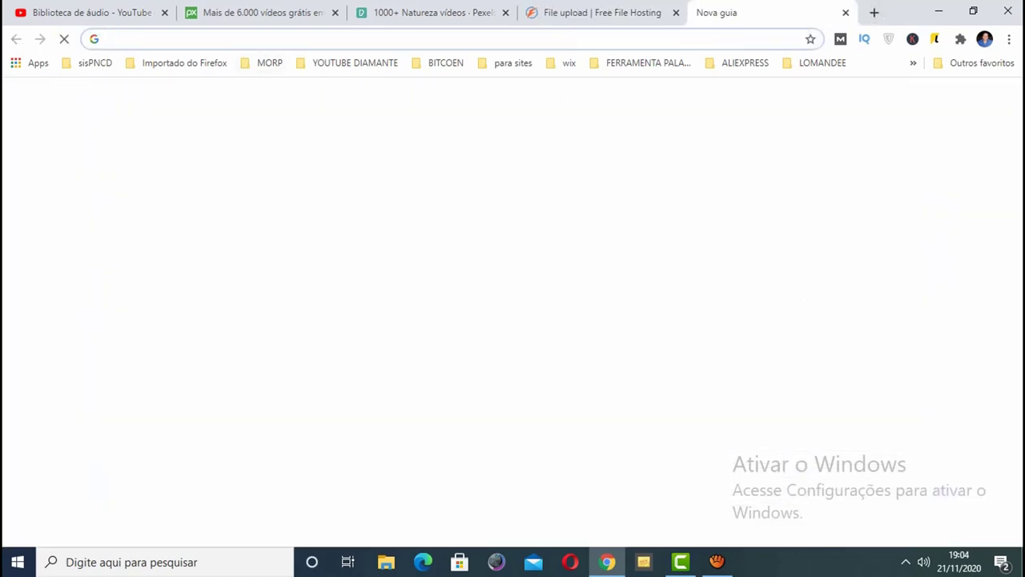
type("dolar")
key("Return")
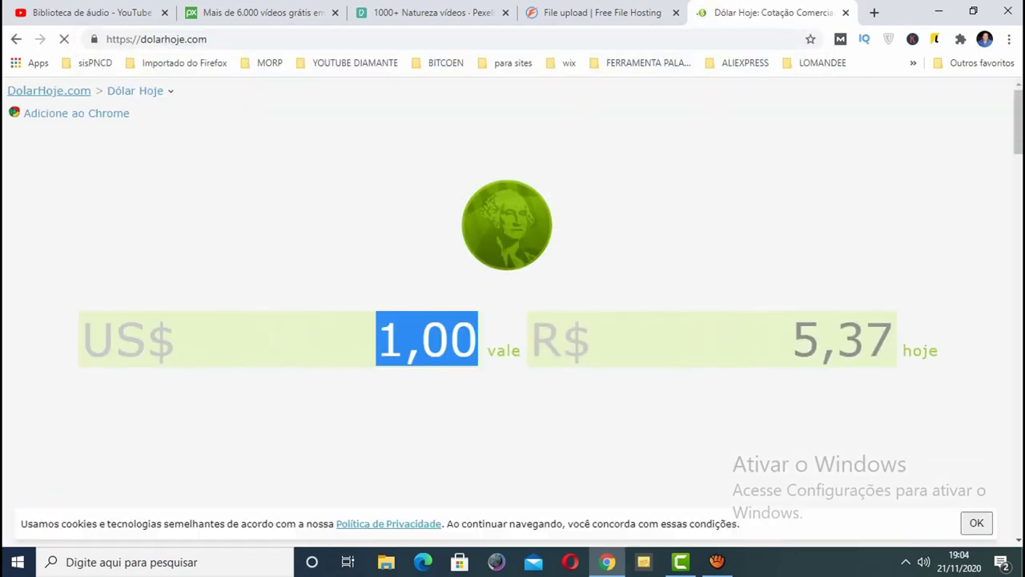
type("75")
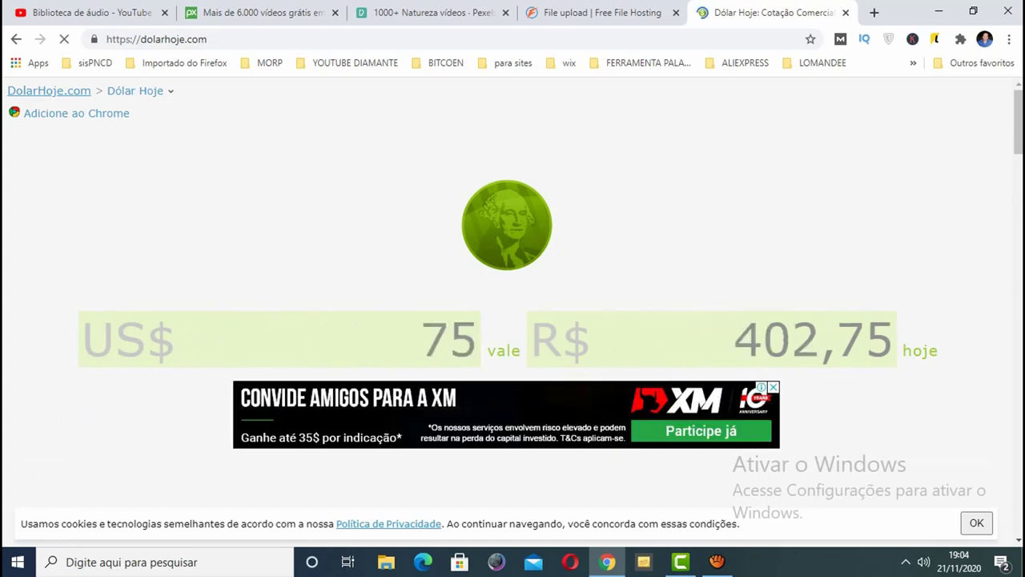